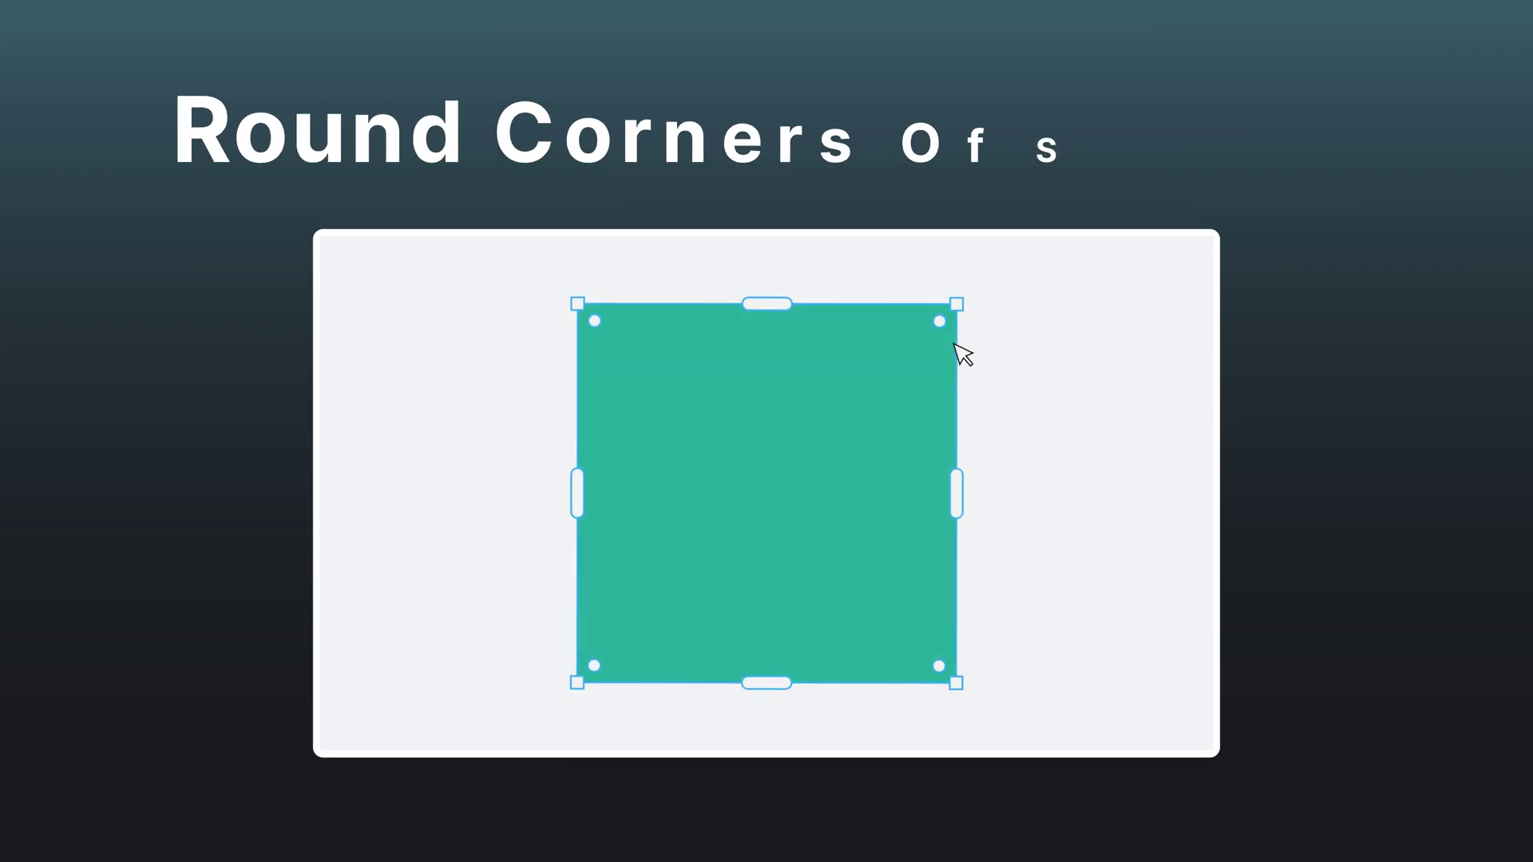
- Round all four corners of the teal demo square by dragging its radius handle inward
drag(912, 346, 769, 496)
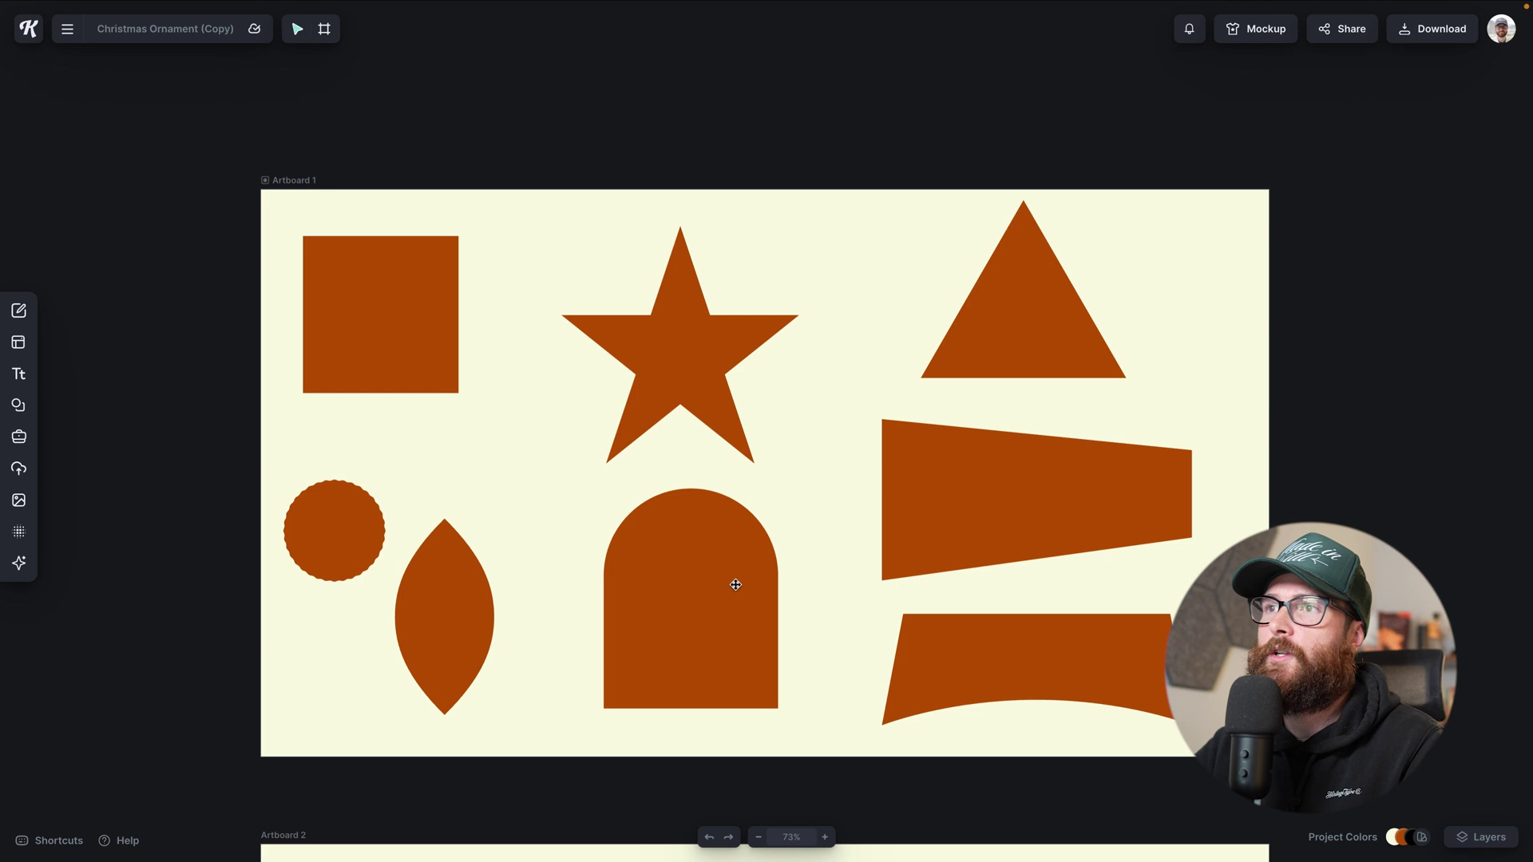
- Select the top-left rust square, trial-round its corners, then return it to 0 px radius
click(695, 571)
click(554, 464)
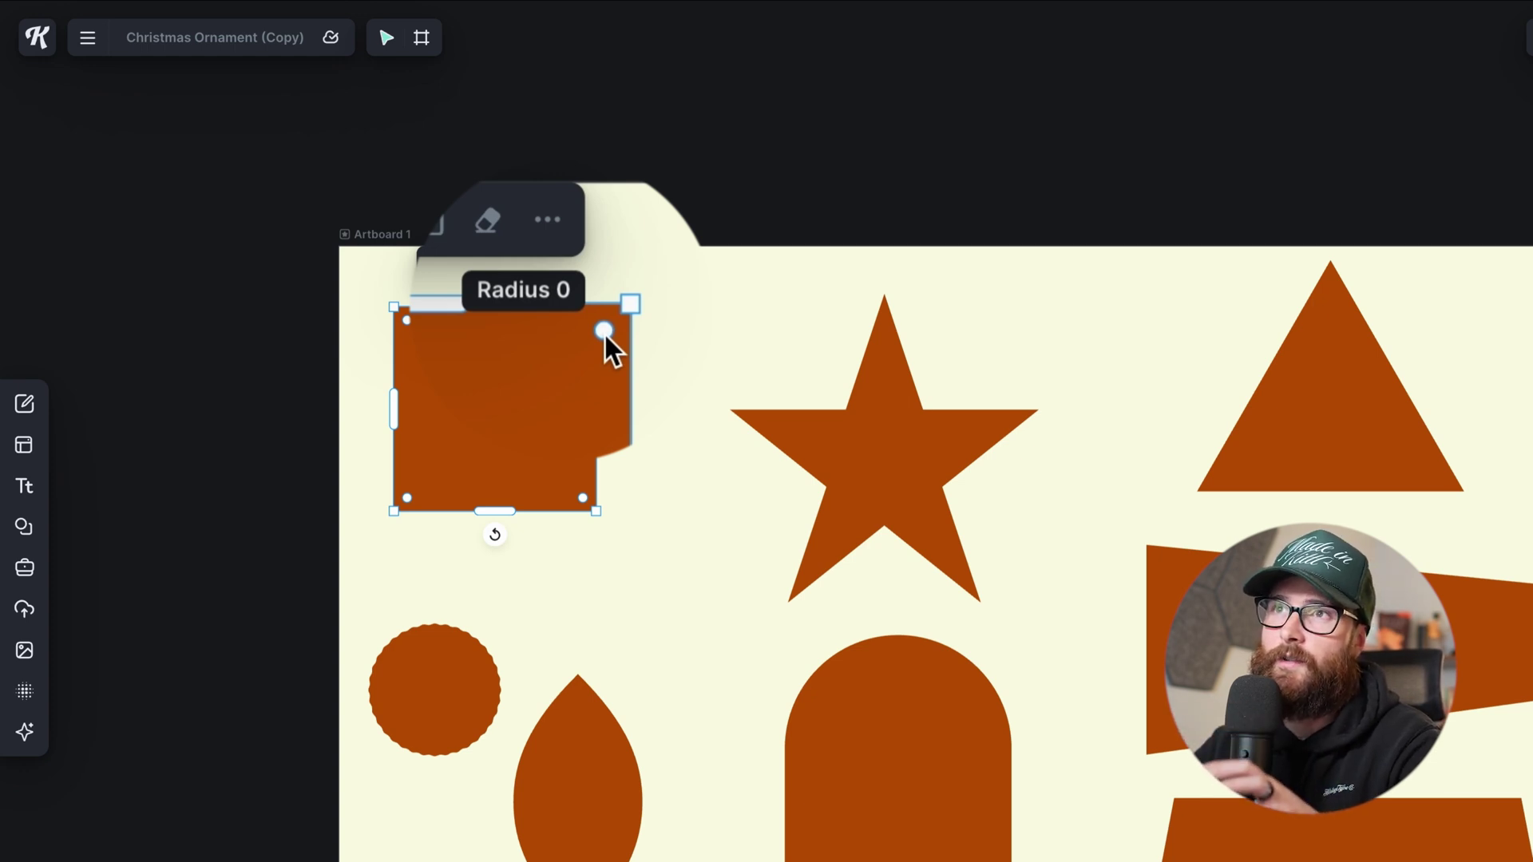
drag(594, 329, 558, 349)
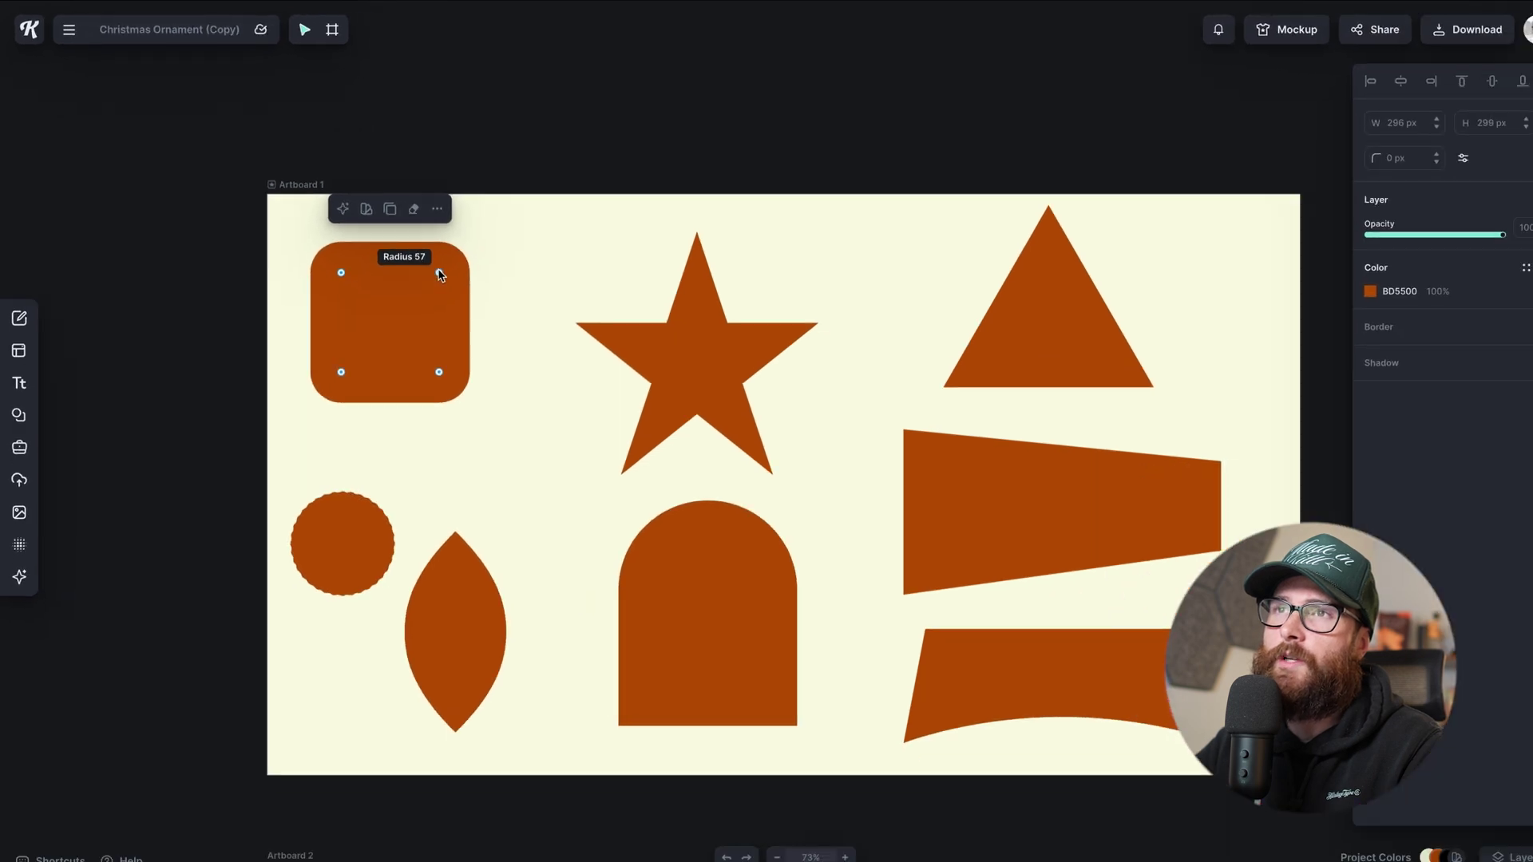
drag(440, 276, 468, 233)
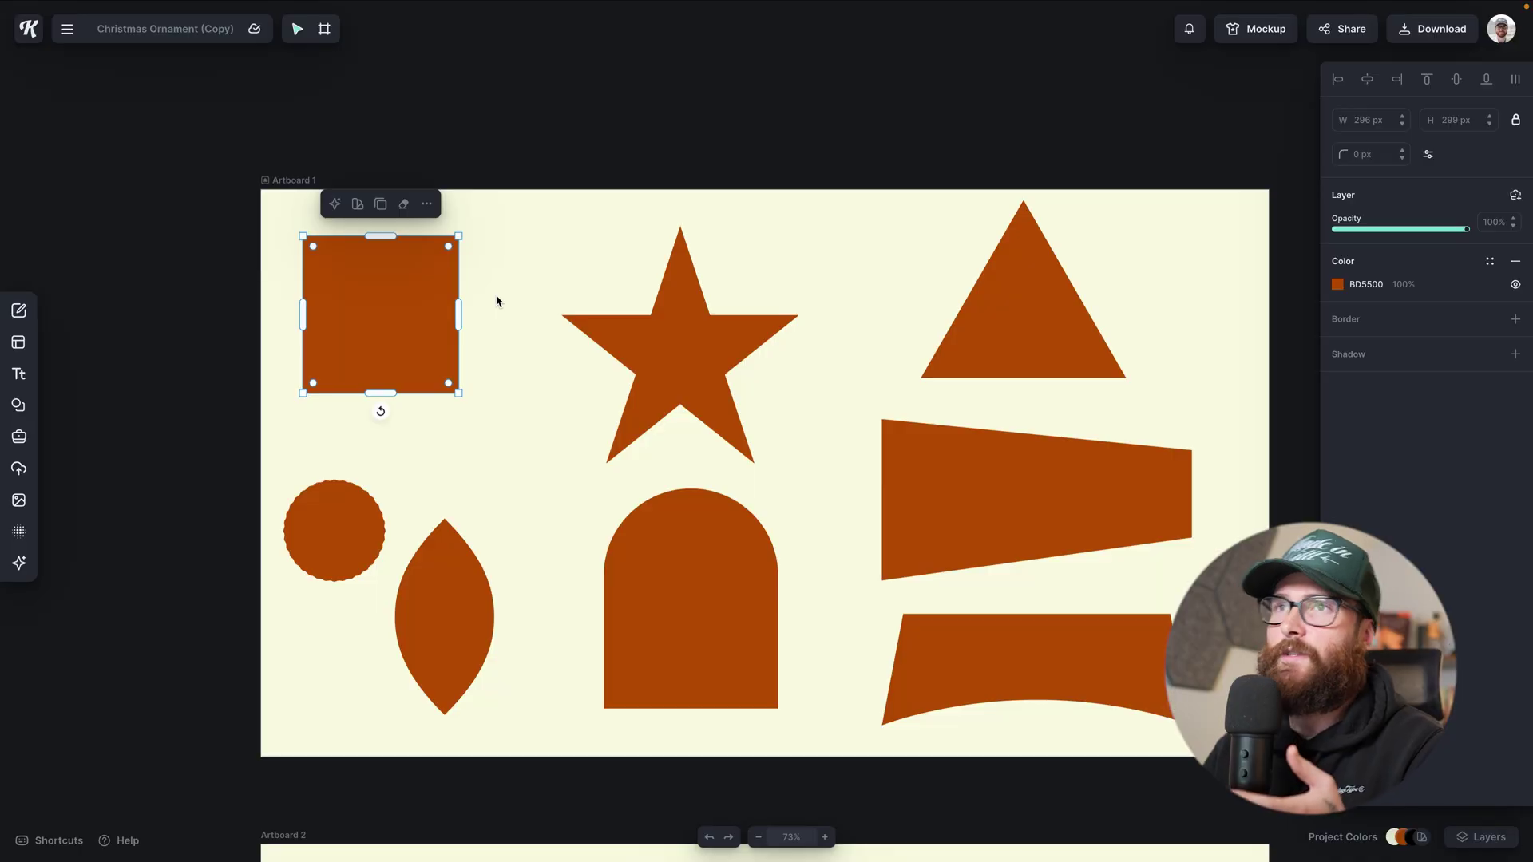
- Round the square's corners slightly, then round only its top-right corner to radius 45
scroll(551, 322, up, 3)
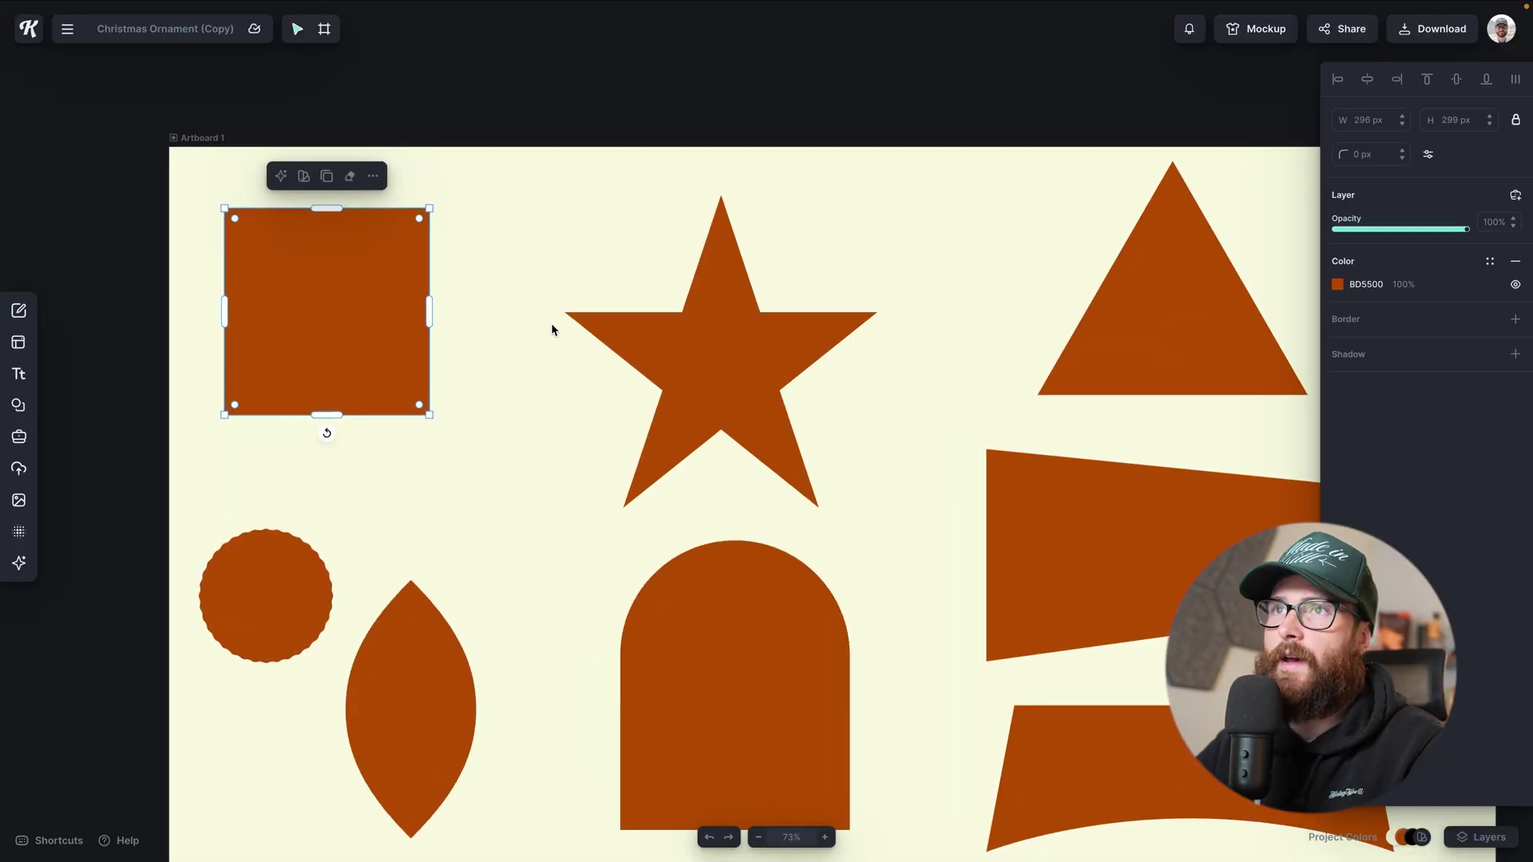
scroll(527, 393, down, 2)
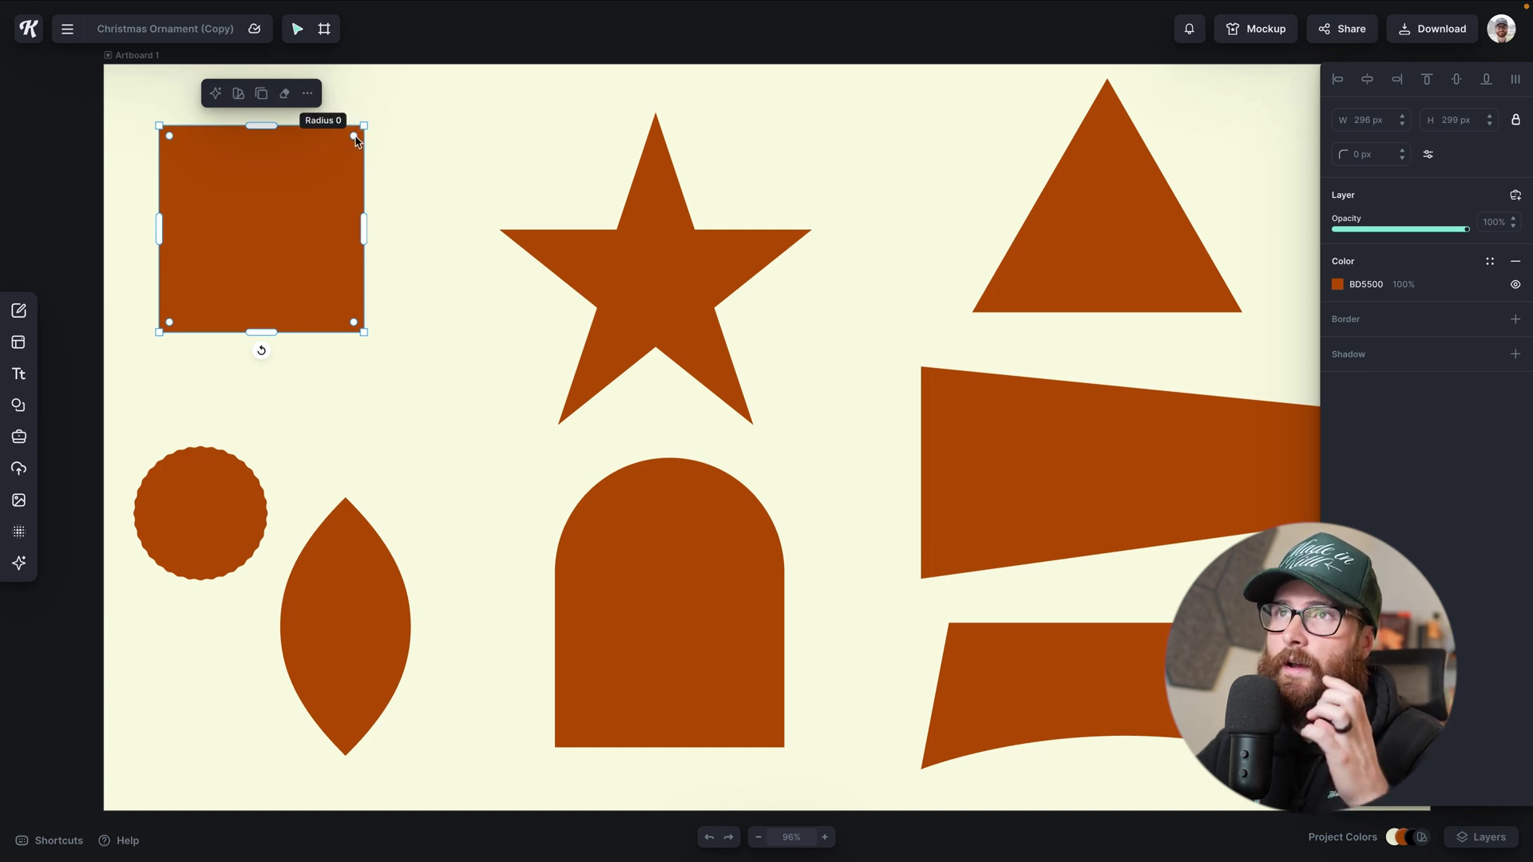
mouse_move(354, 140)
mouse_down()
mouse_move(333, 156)
mouse_move(355, 141)
mouse_up()
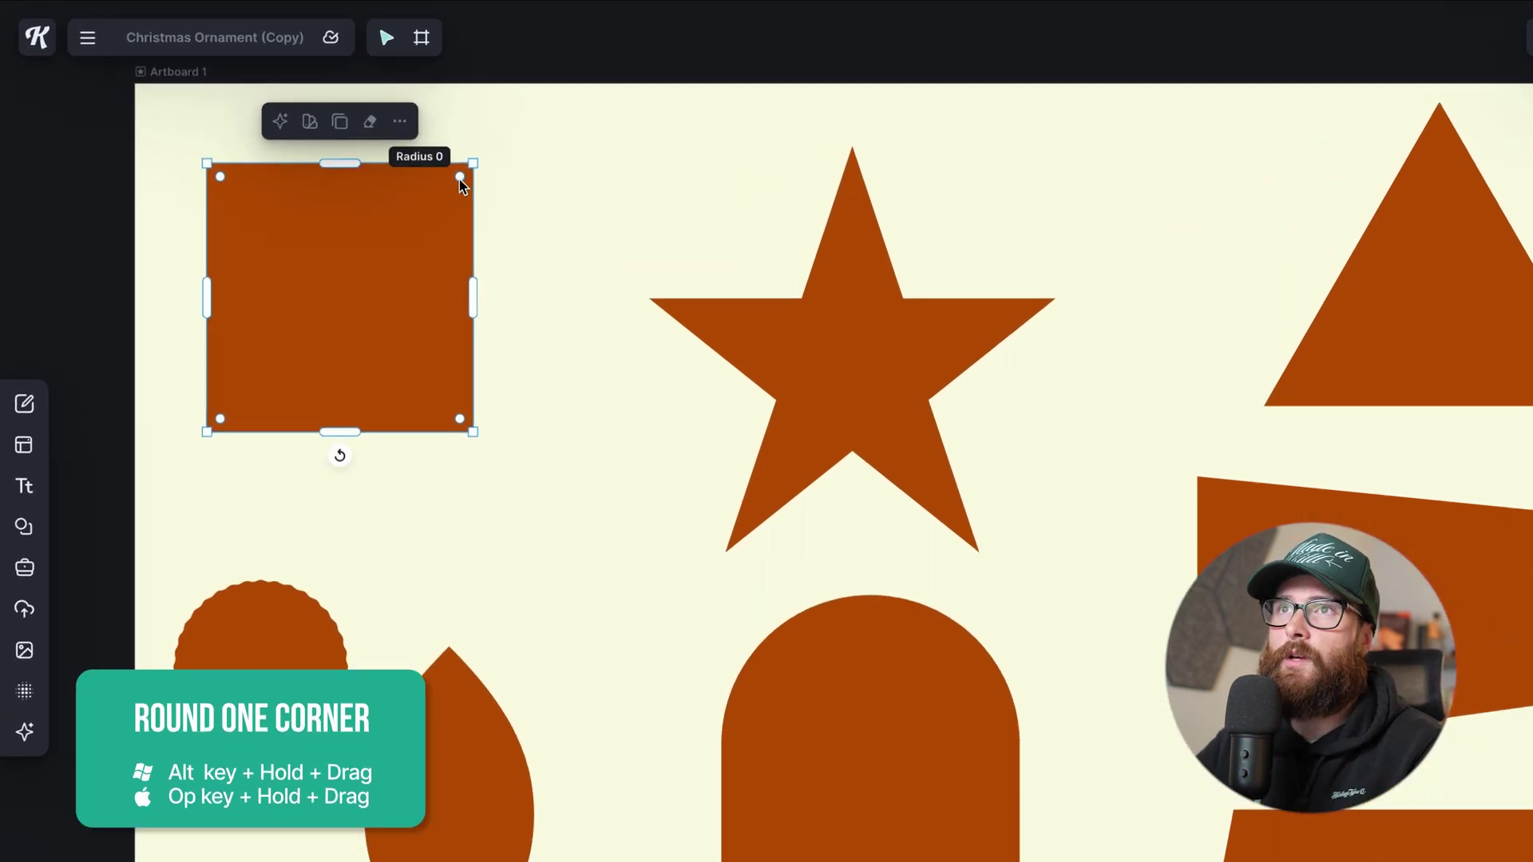
drag(462, 176, 434, 200)
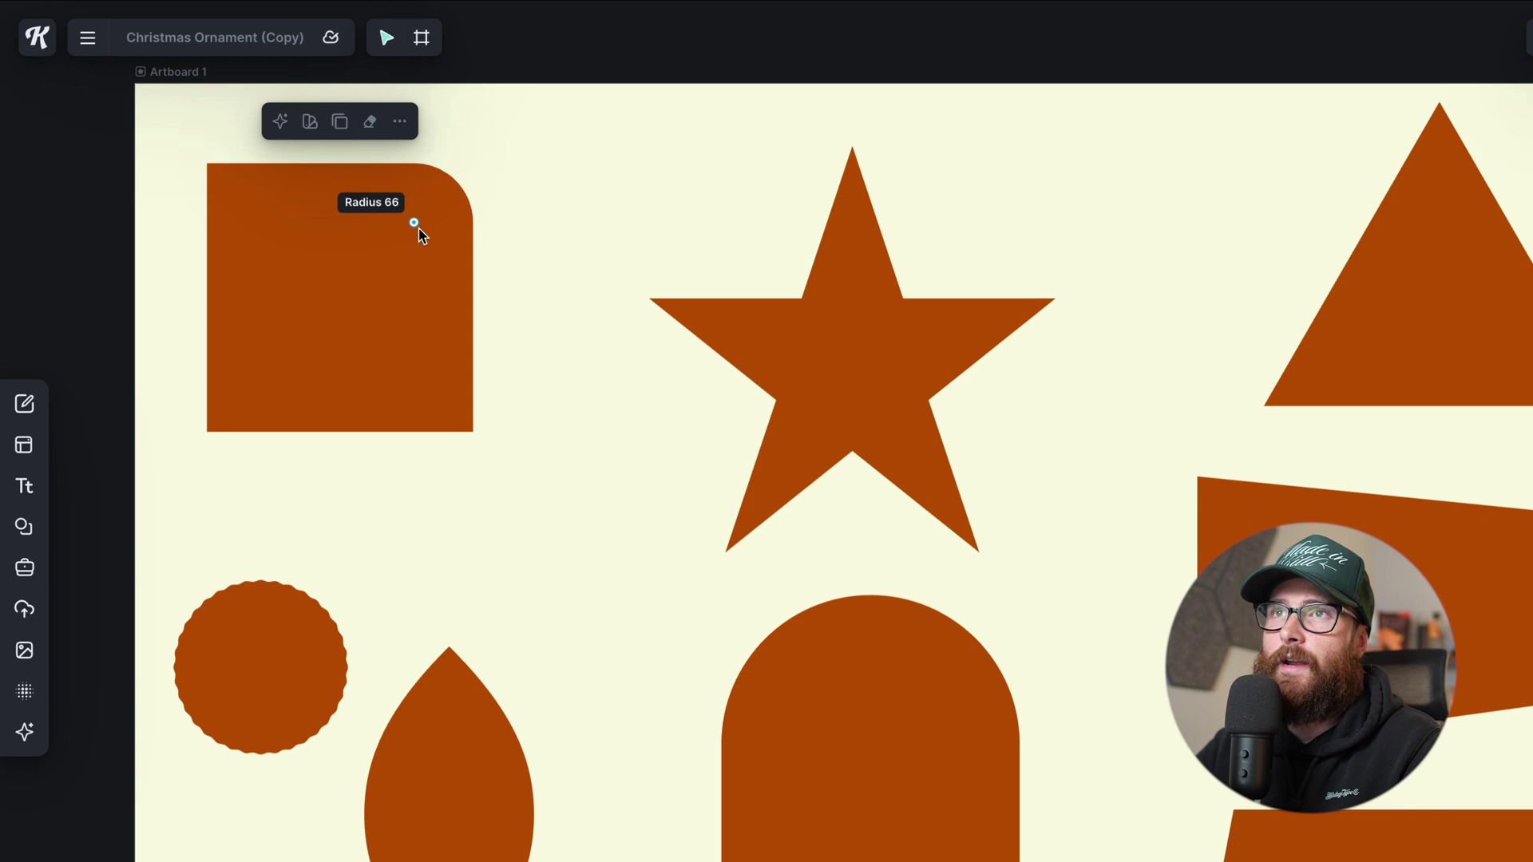
- Set the top-right corner to radius 72, then individually round the bottom-left and bottom-right corners
mouse_move(417, 227)
mouse_down()
mouse_move(404, 251)
mouse_move(436, 203)
mouse_move(409, 227)
mouse_up()
click(505, 332)
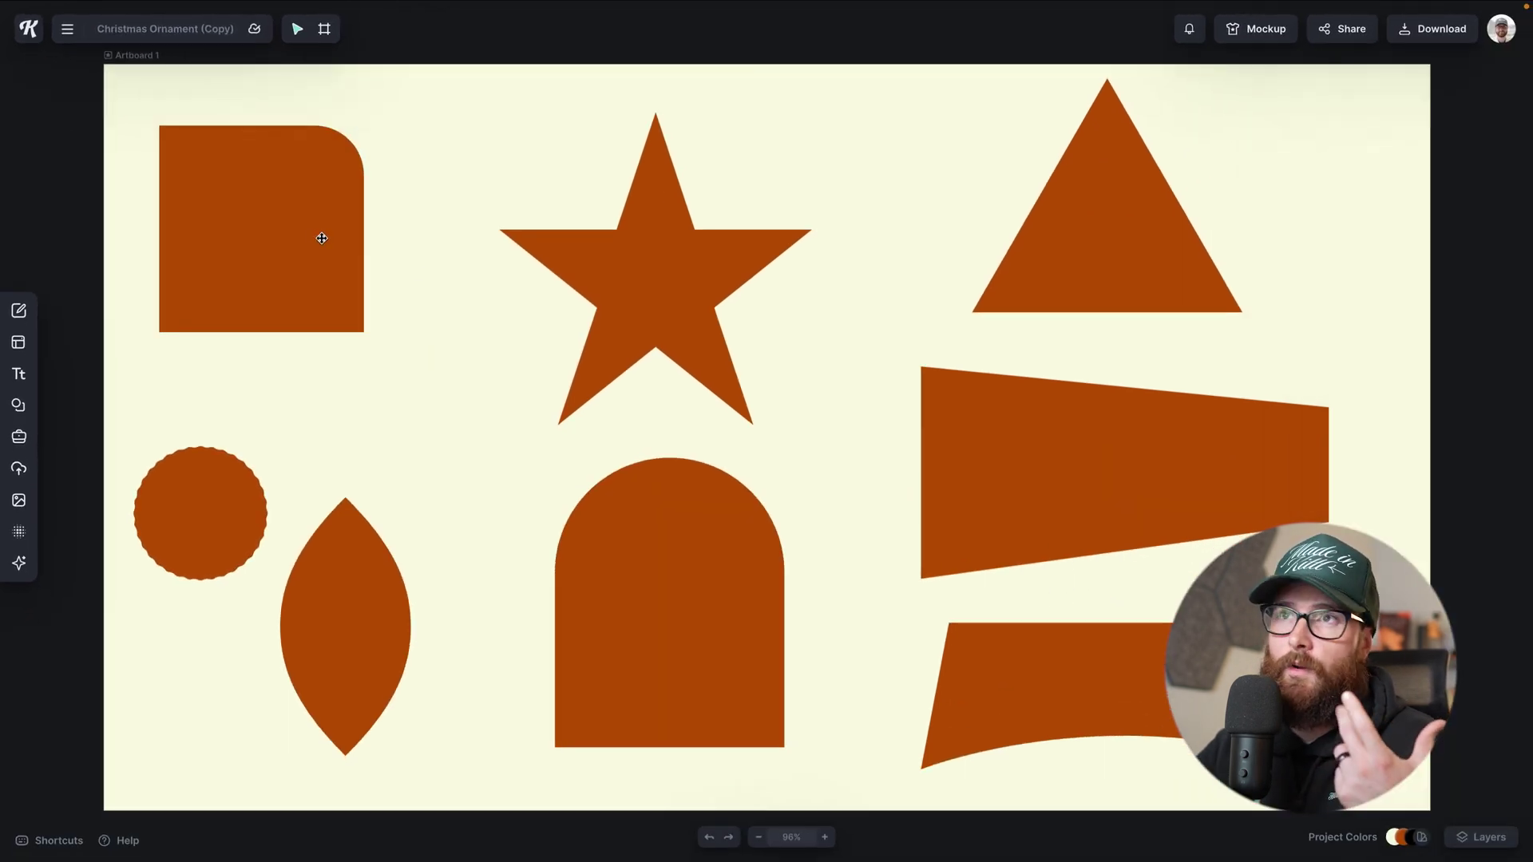
click(318, 235)
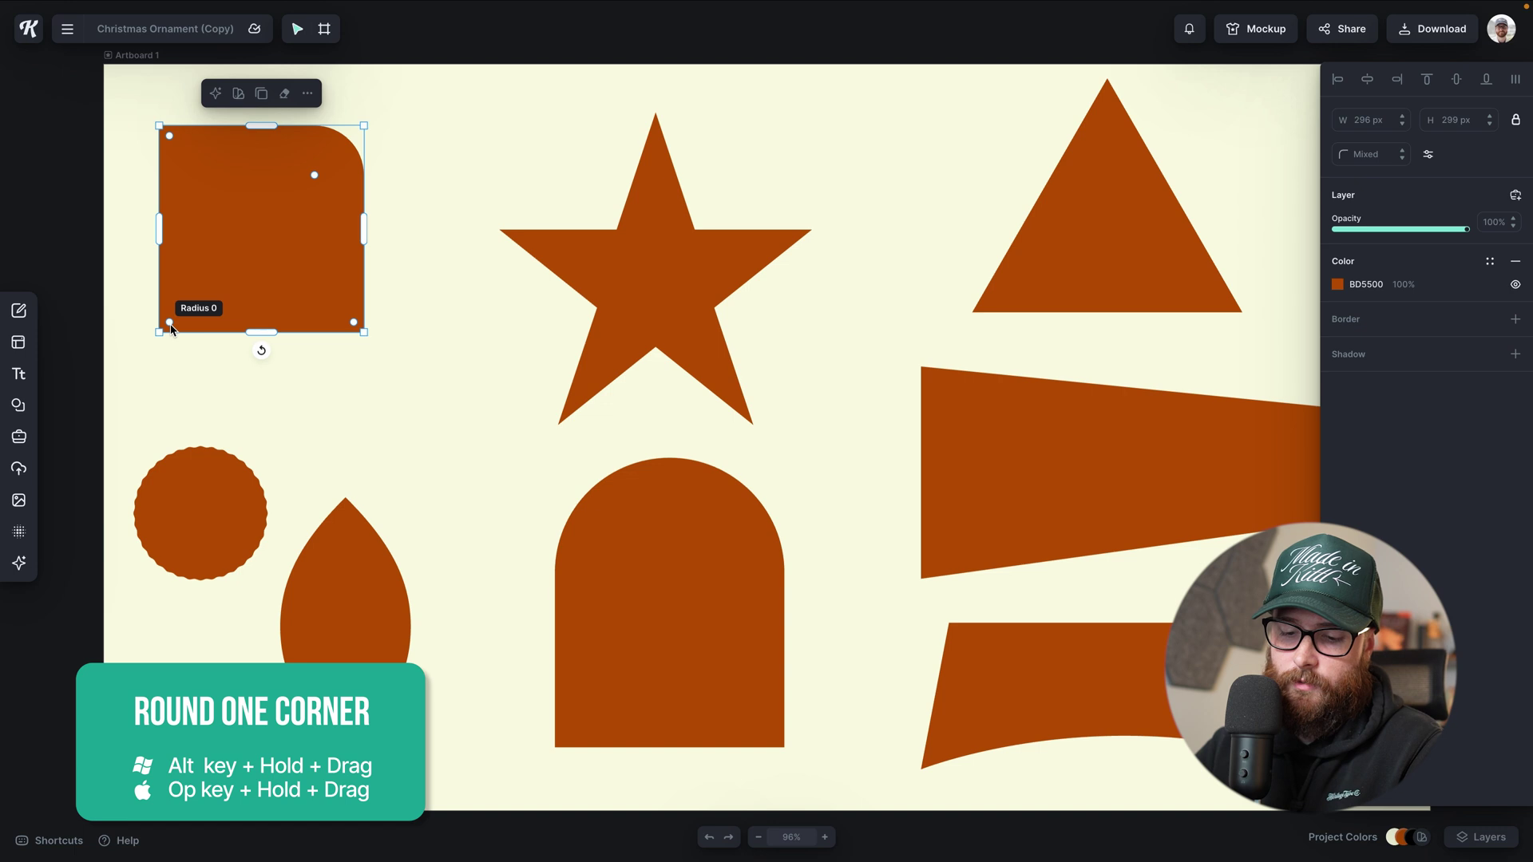
drag(170, 323, 203, 275)
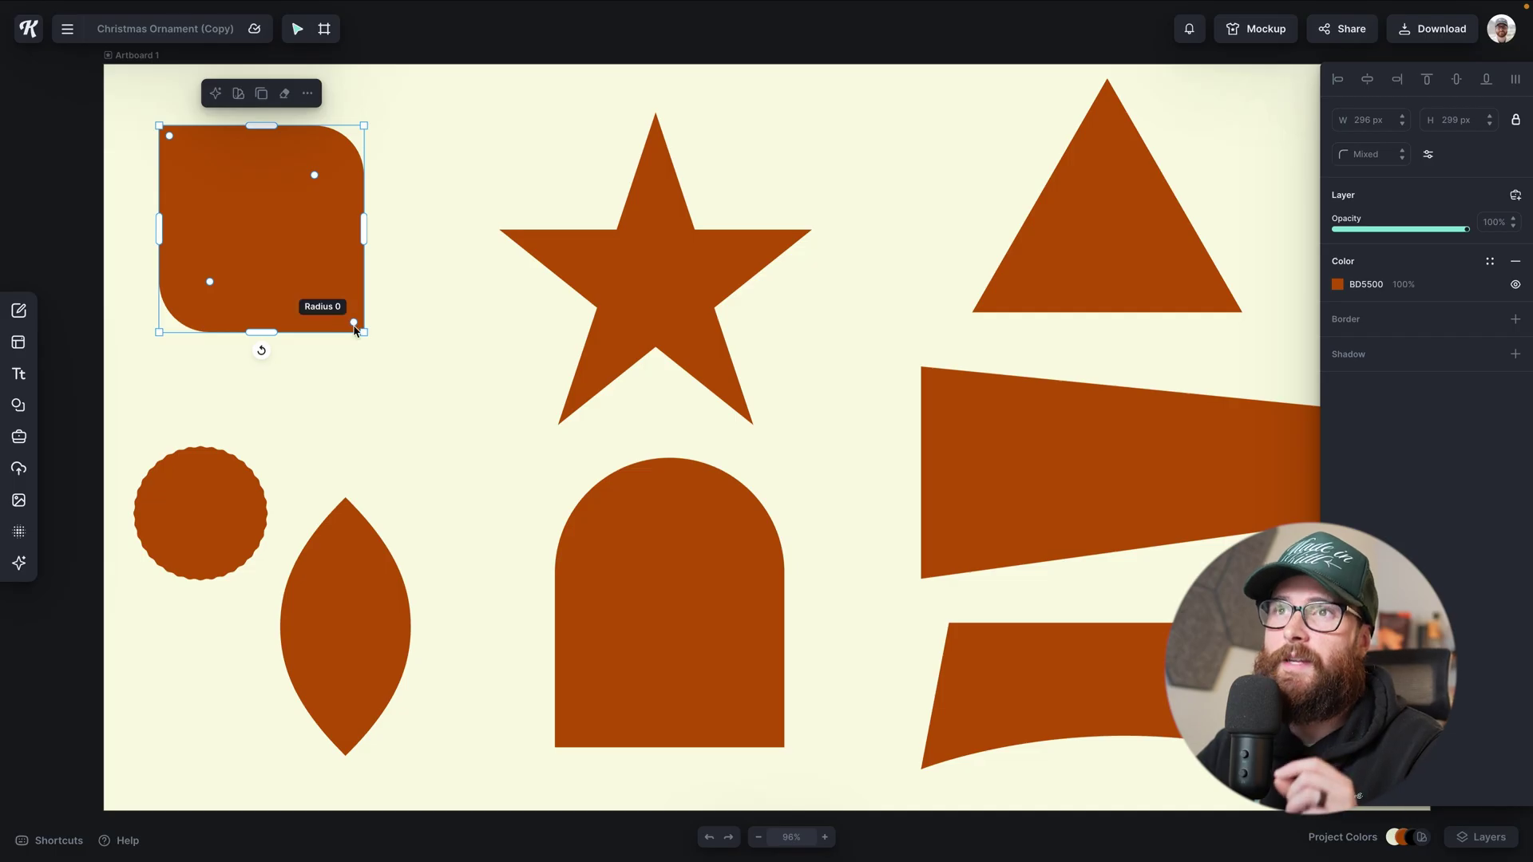
drag(354, 325, 345, 318)
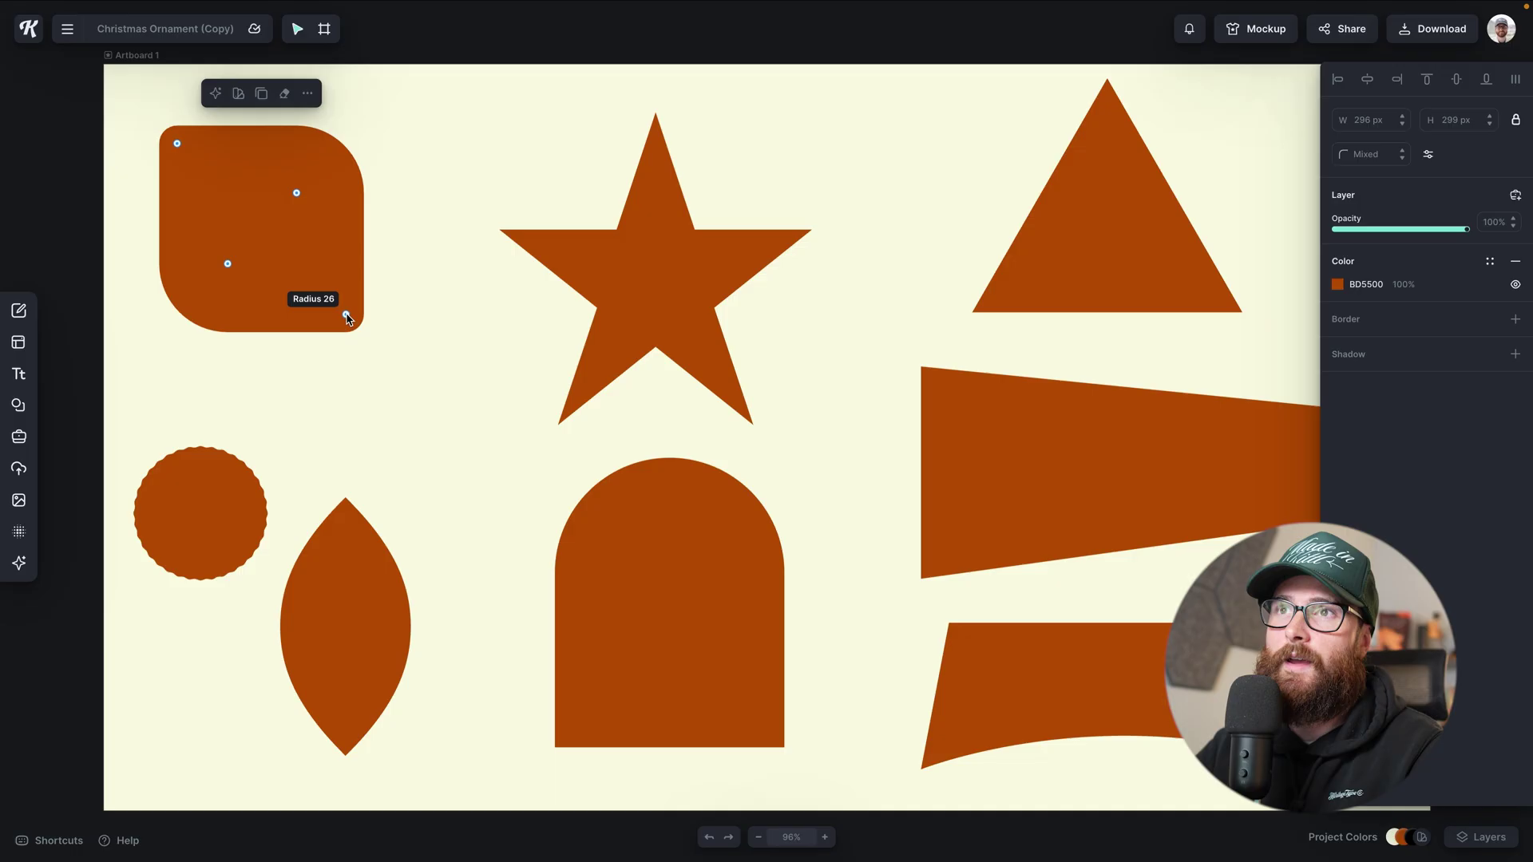
- Finish rounding the bottom-right corner, then reset all corners to a 0 px radius
drag(343, 312, 358, 335)
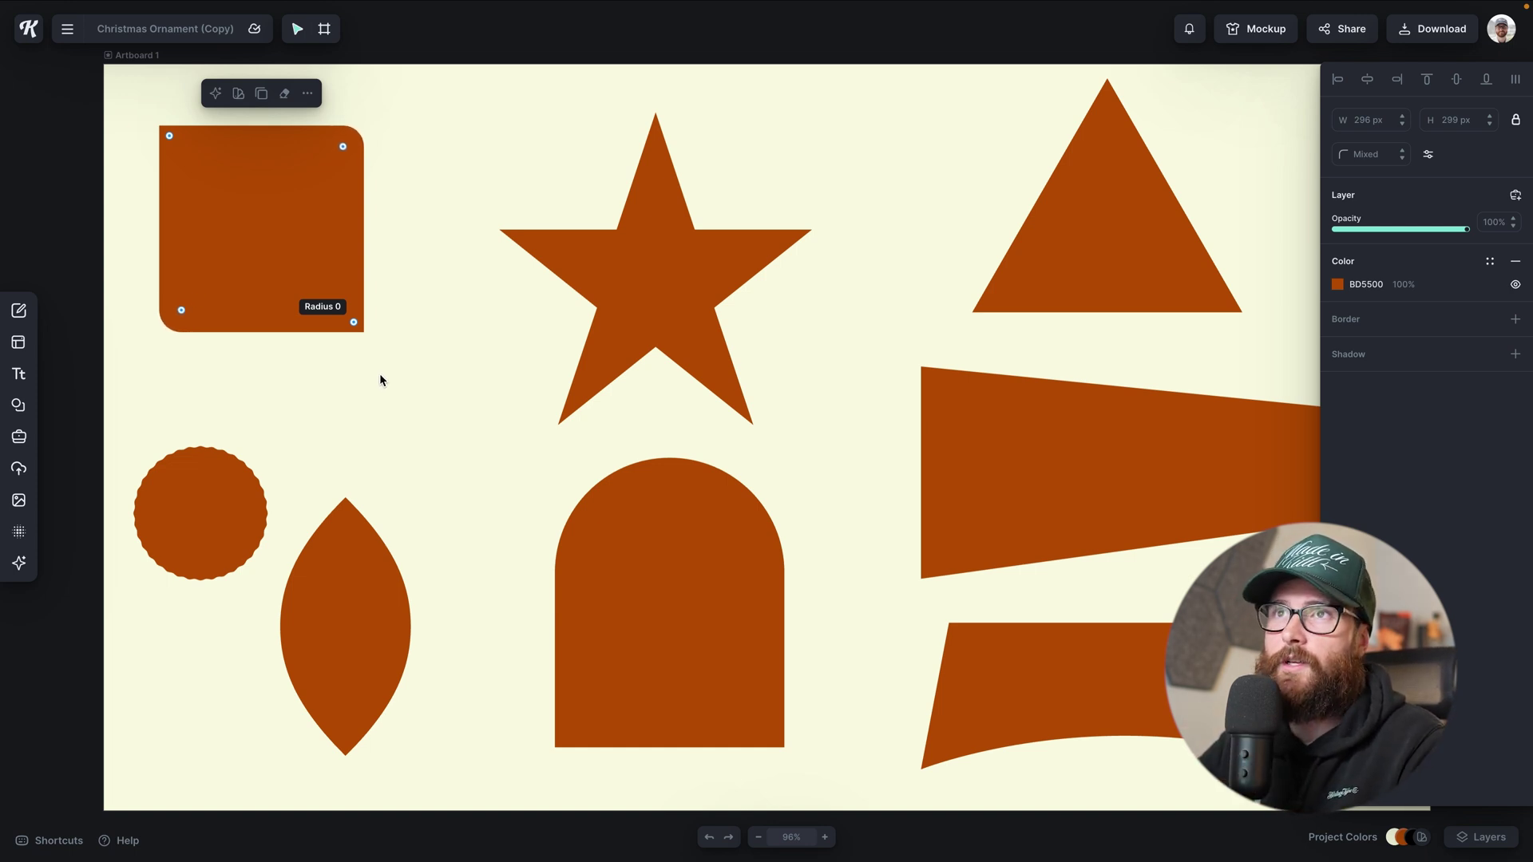
key(Escape)
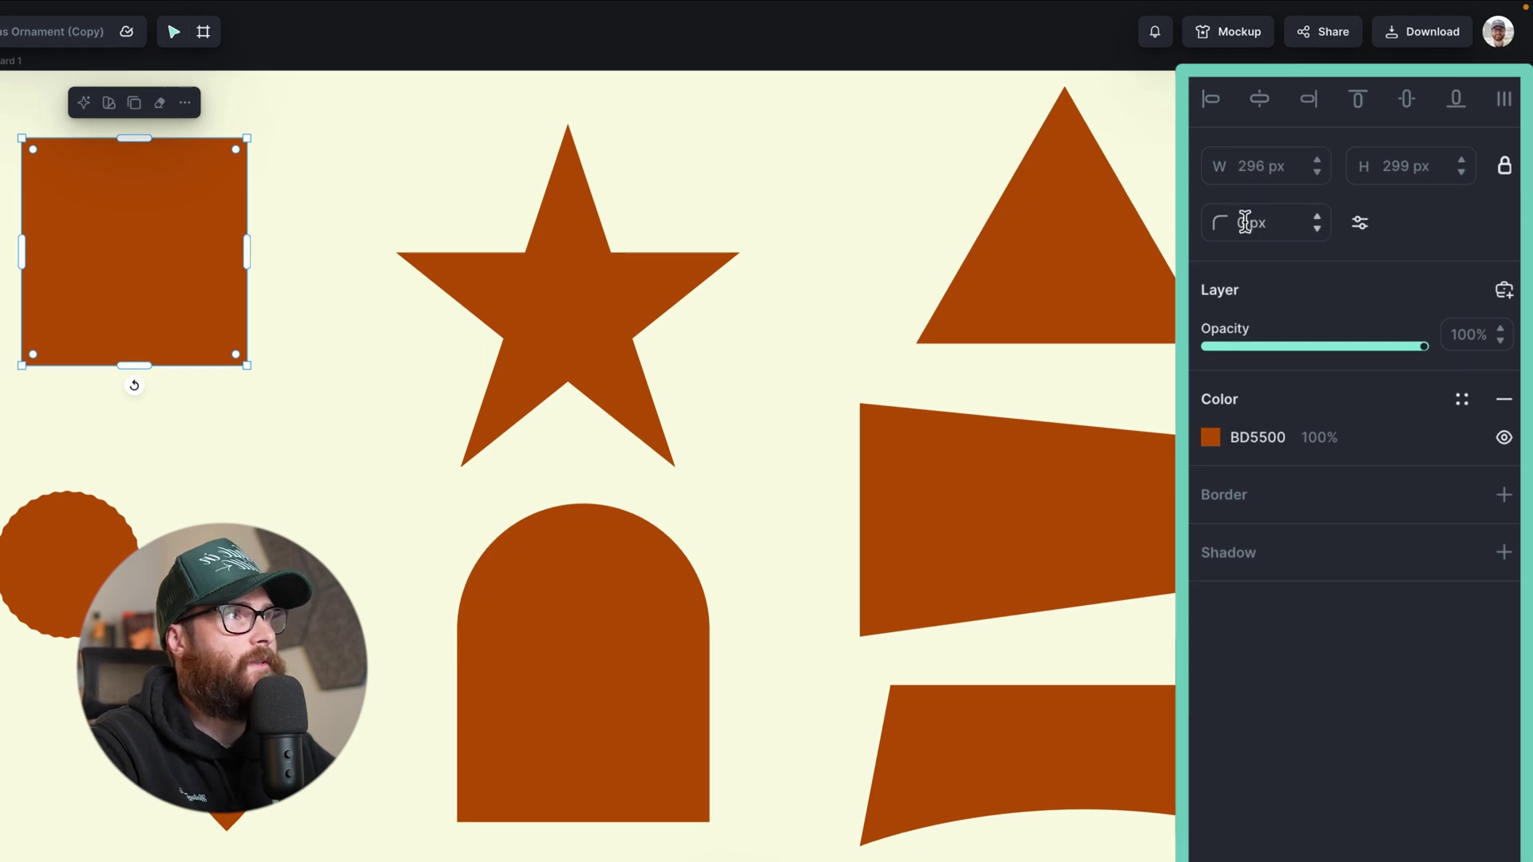
- Give the square a uniform 50 px corner radius
click(1243, 223)
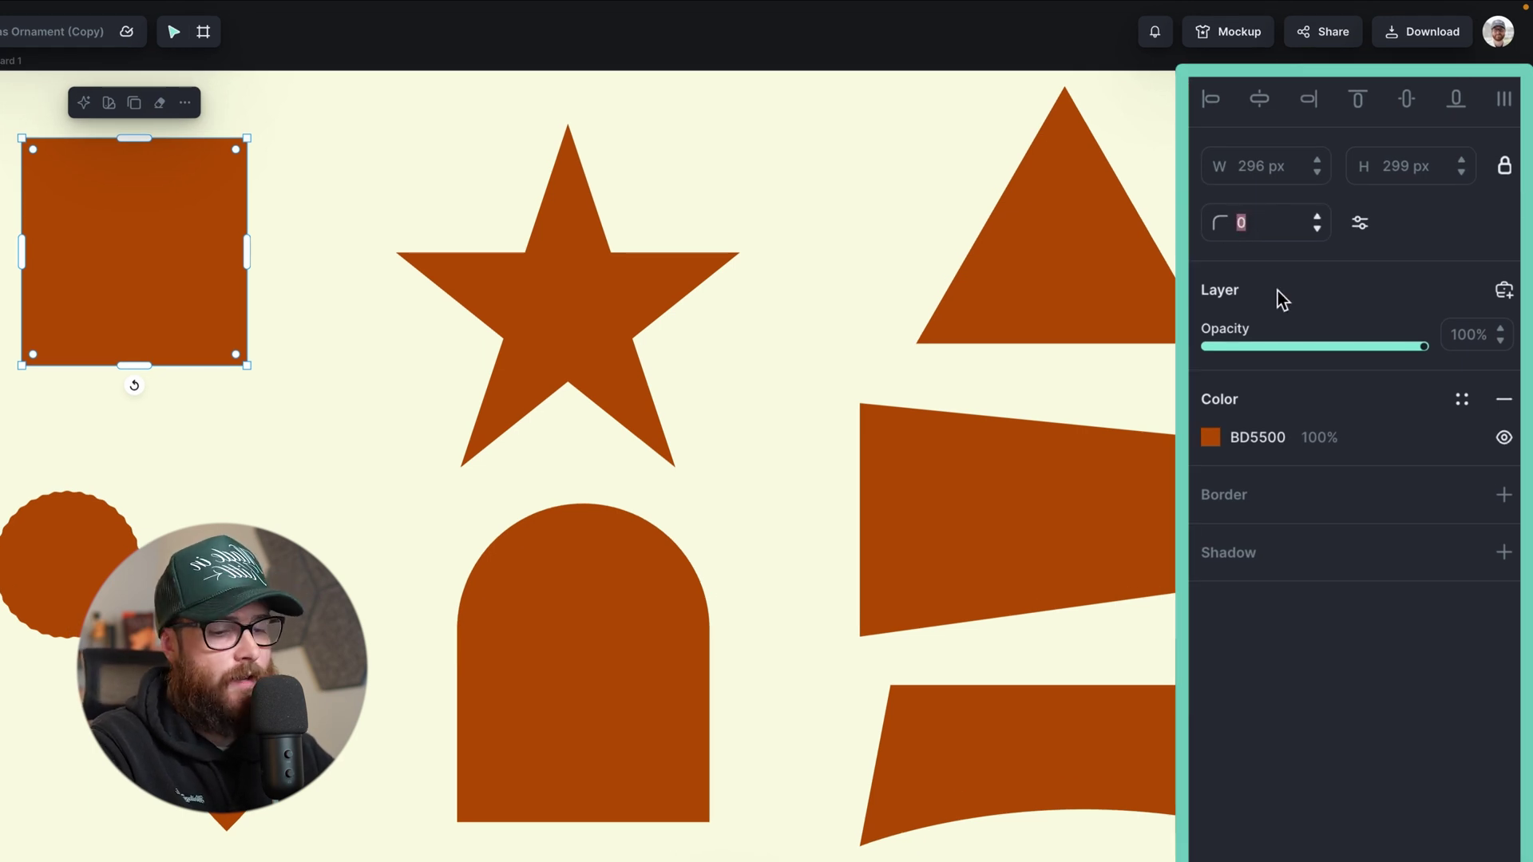
text(50)
key(Return)
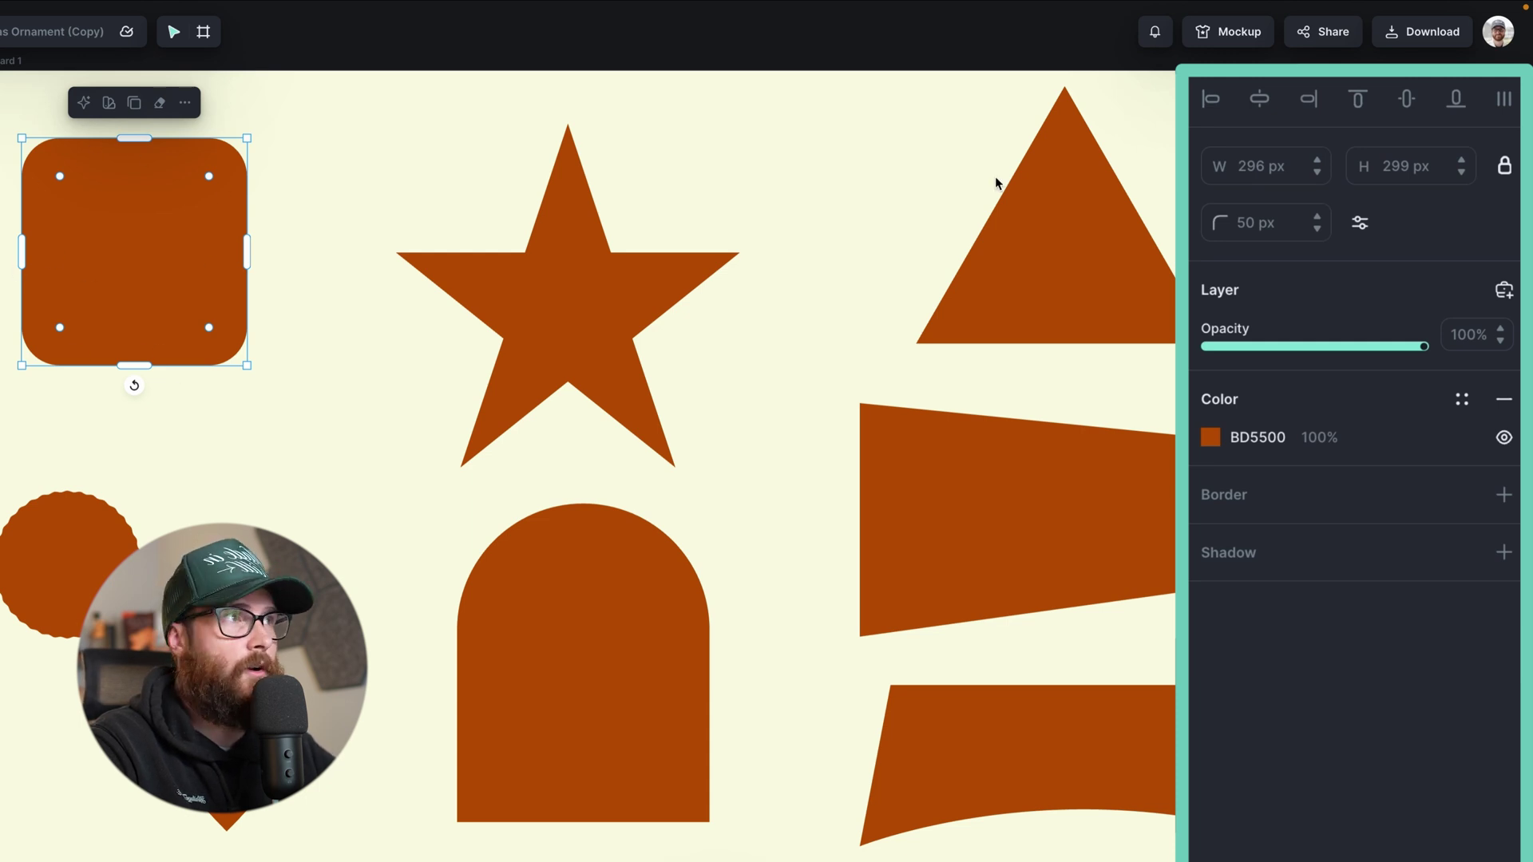
- Set top-left, top-right and bottom-left corners to 150 px, then ease top-left back to 106
click(1361, 226)
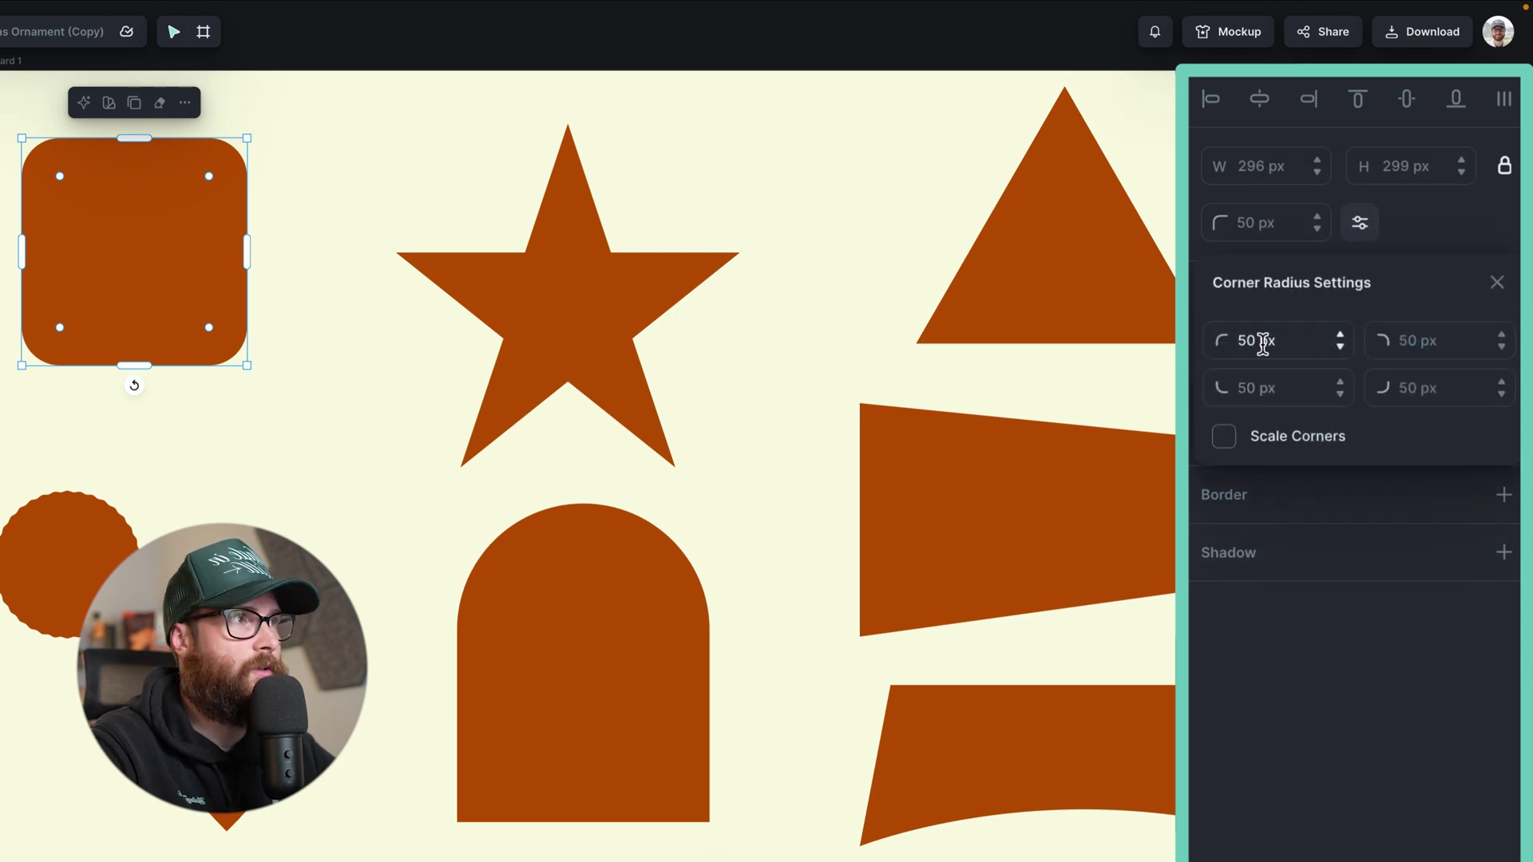
text(1)
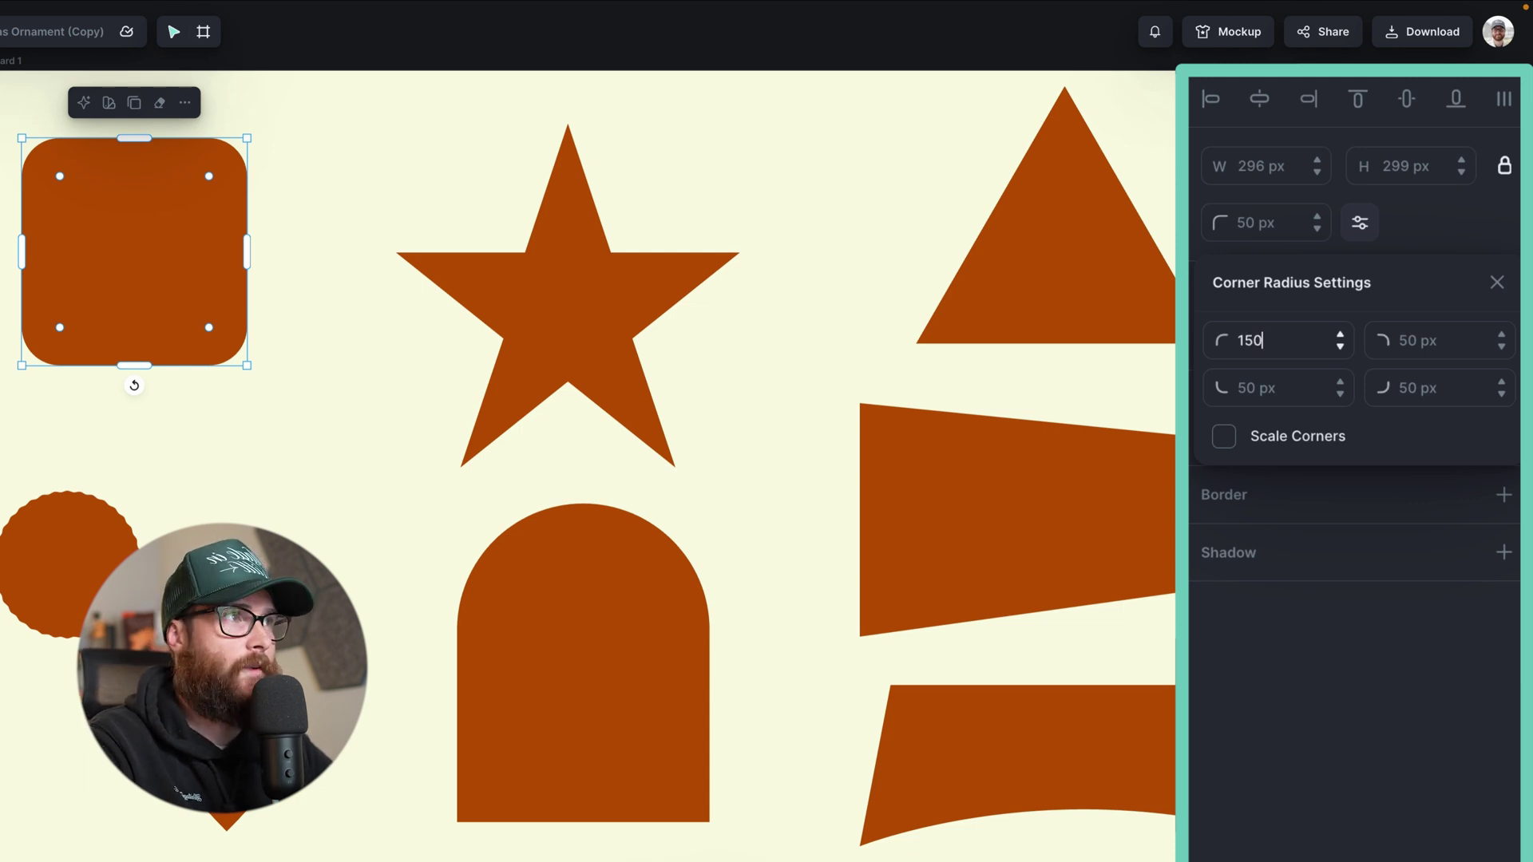
key(Return)
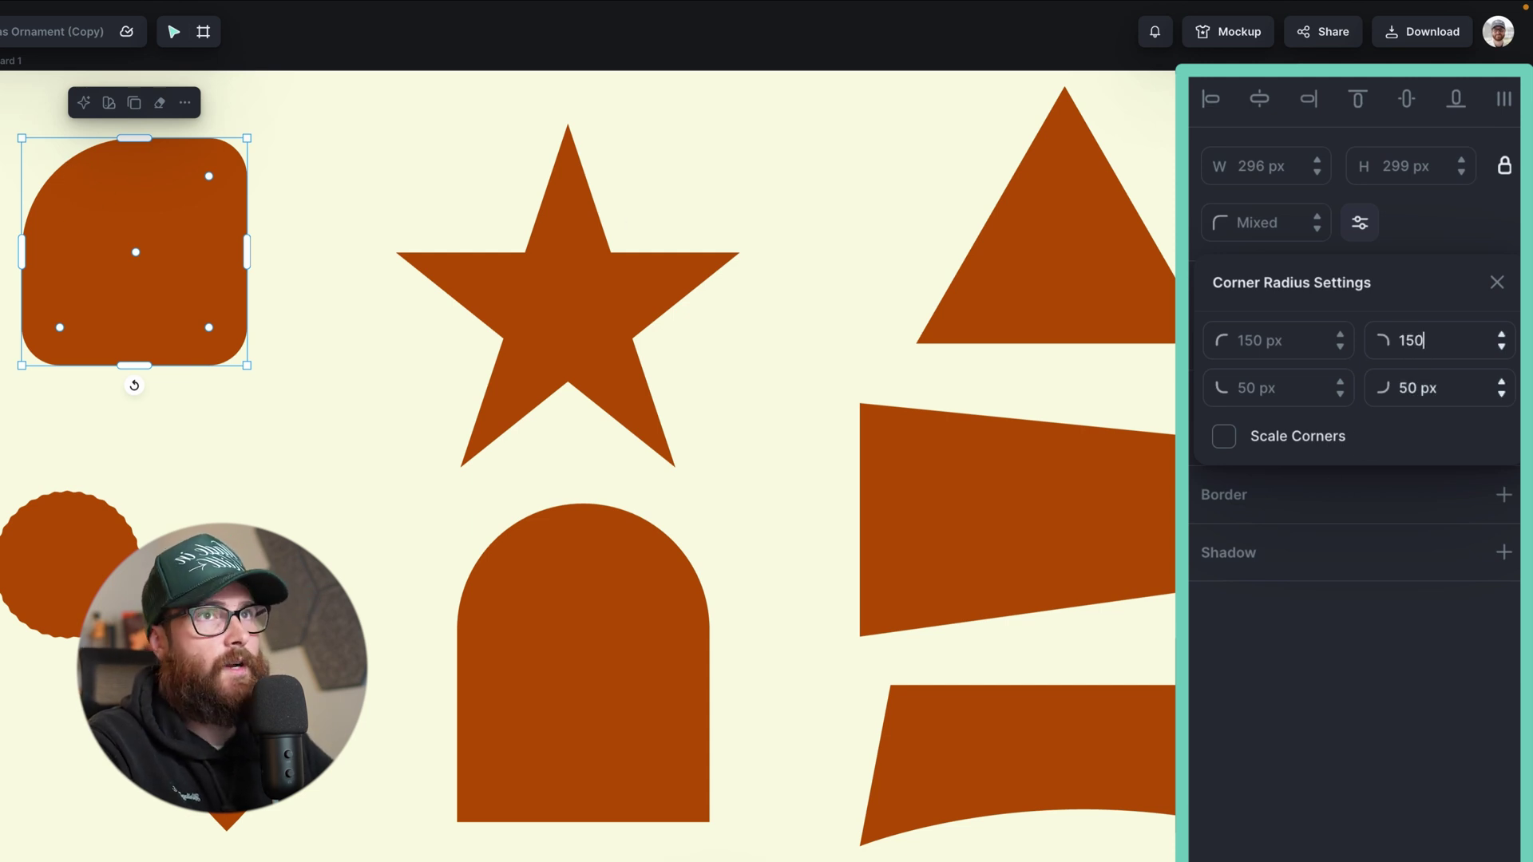
text(150)
key(Return)
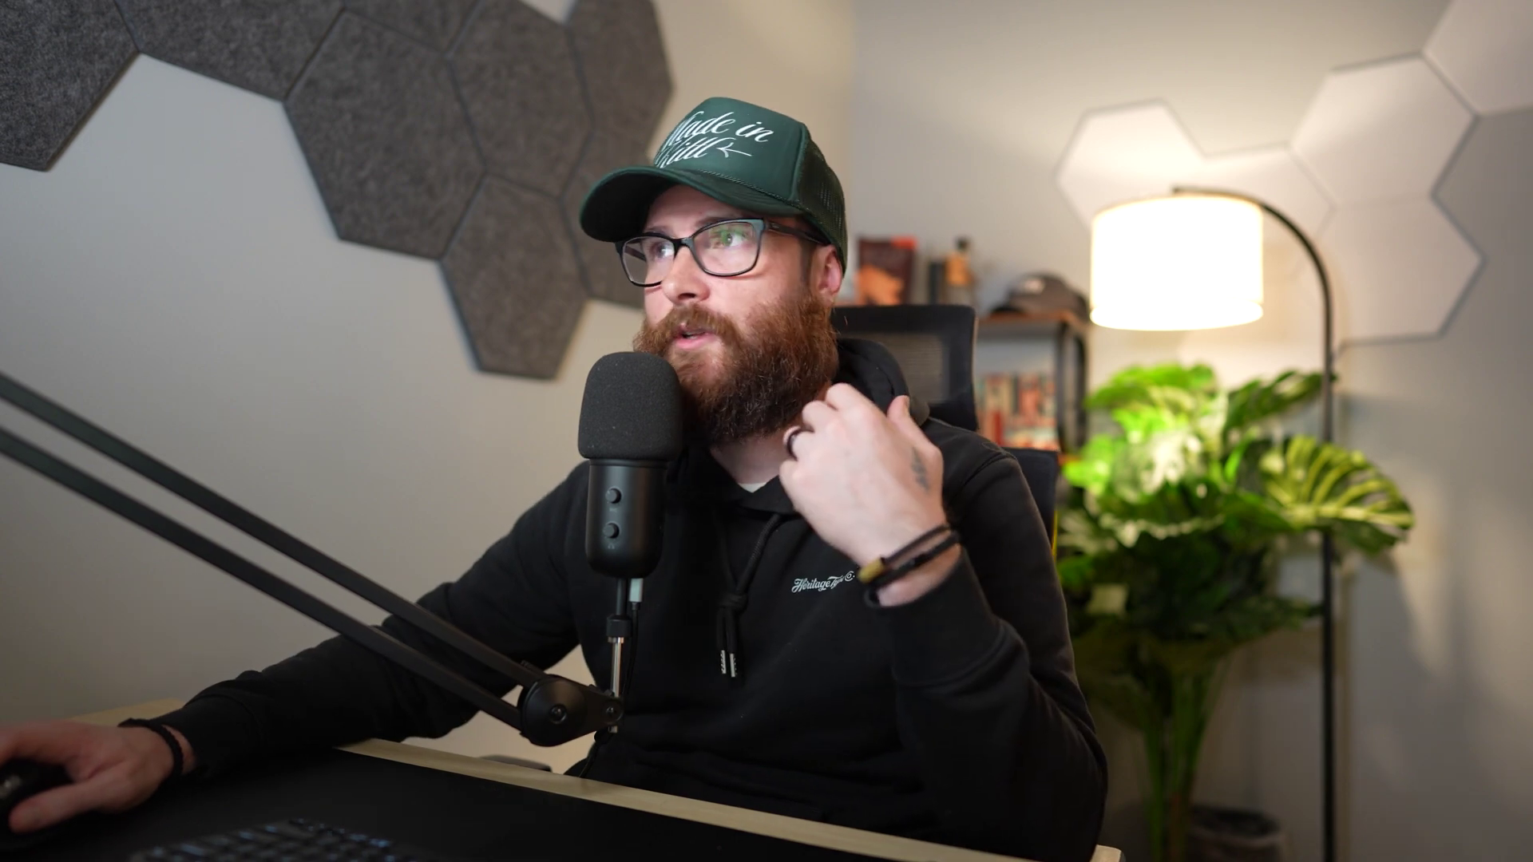
click(1425, 344)
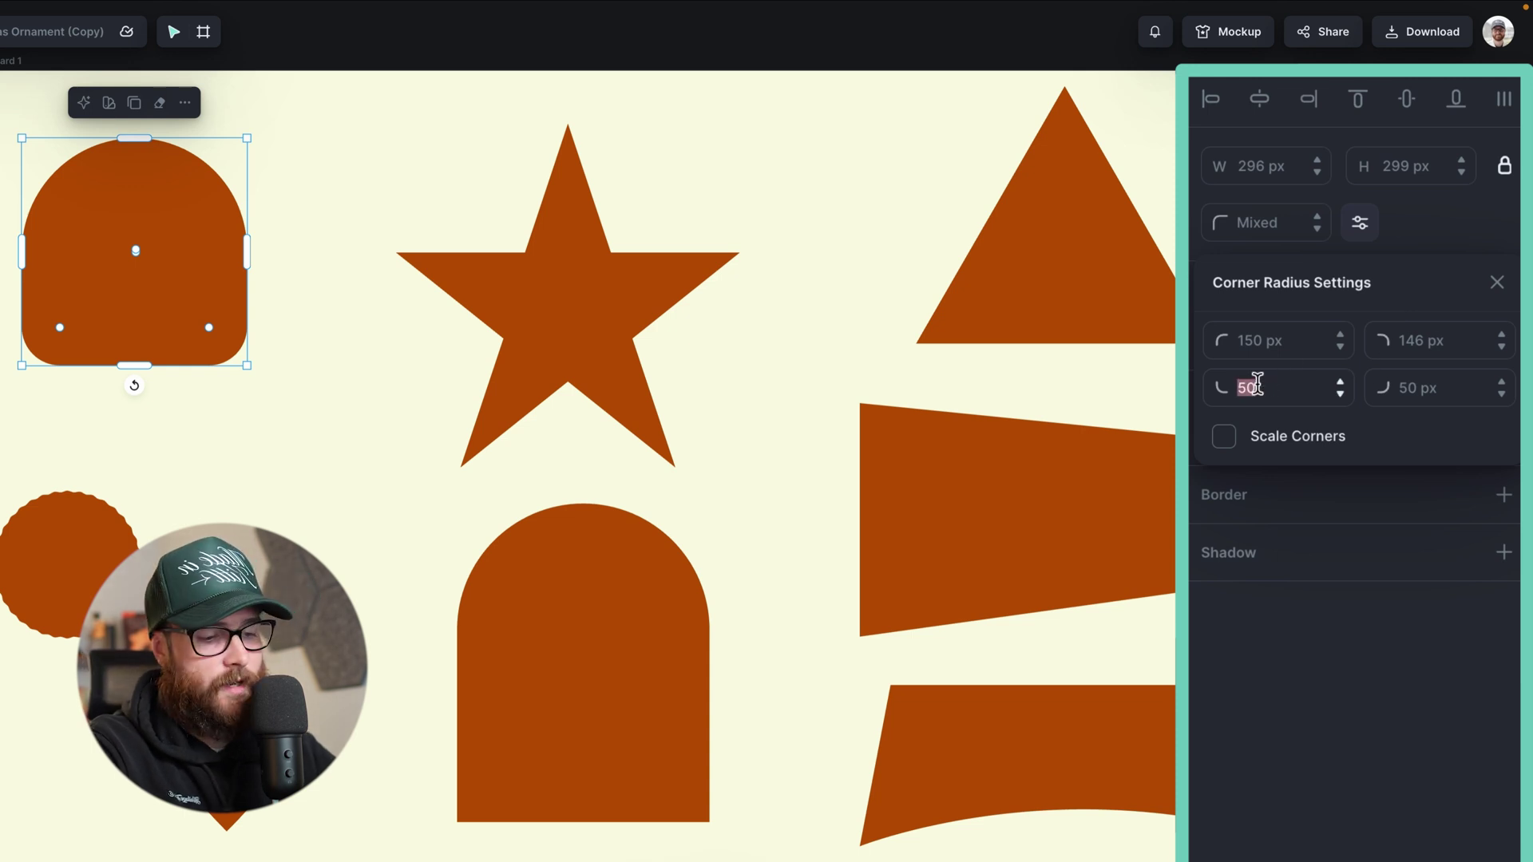
key(Return)
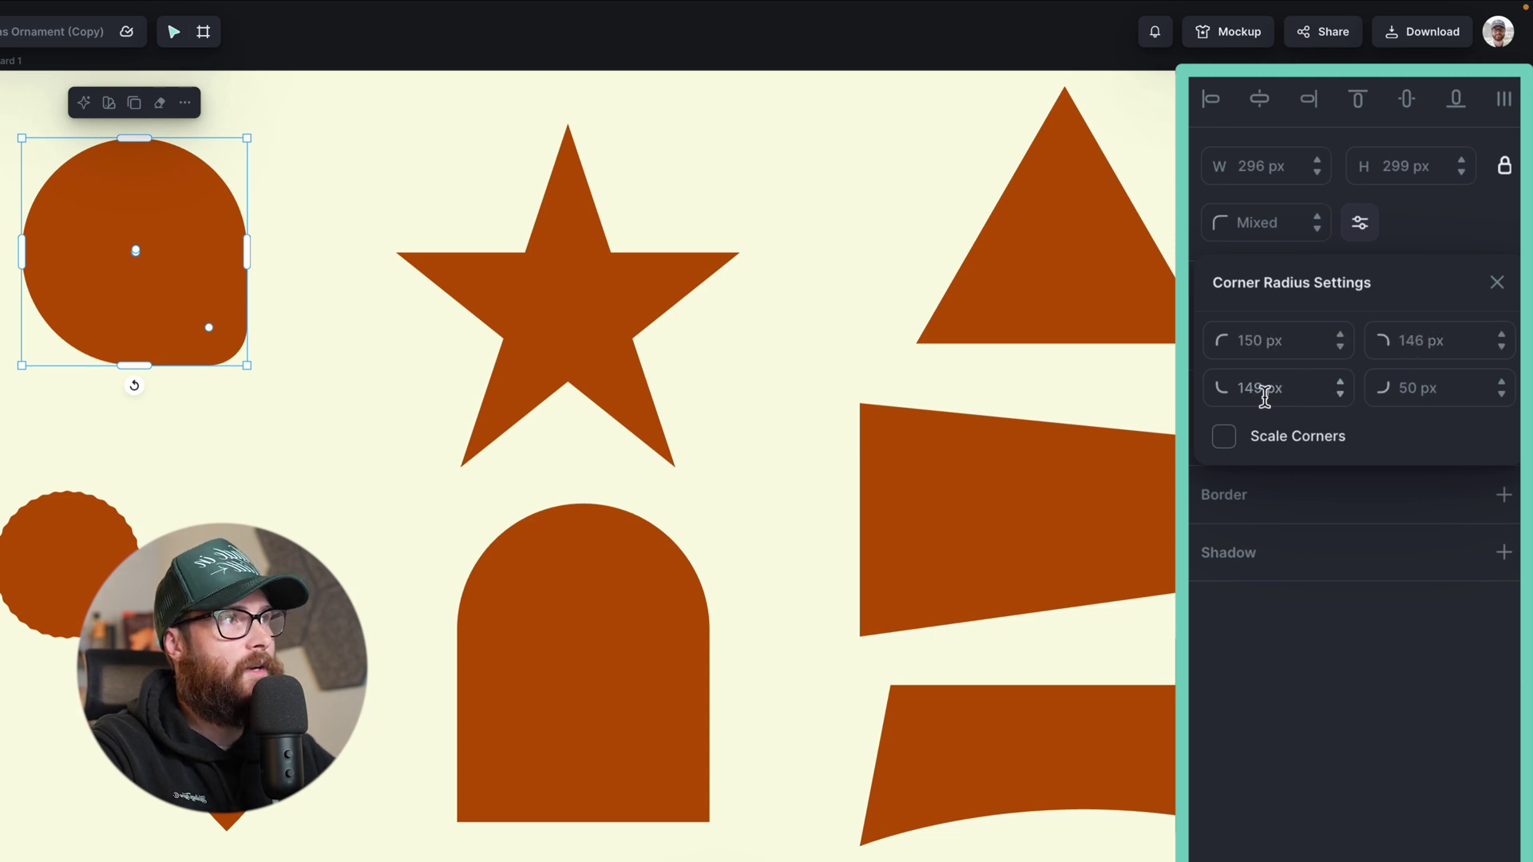
drag(139, 250, 166, 201)
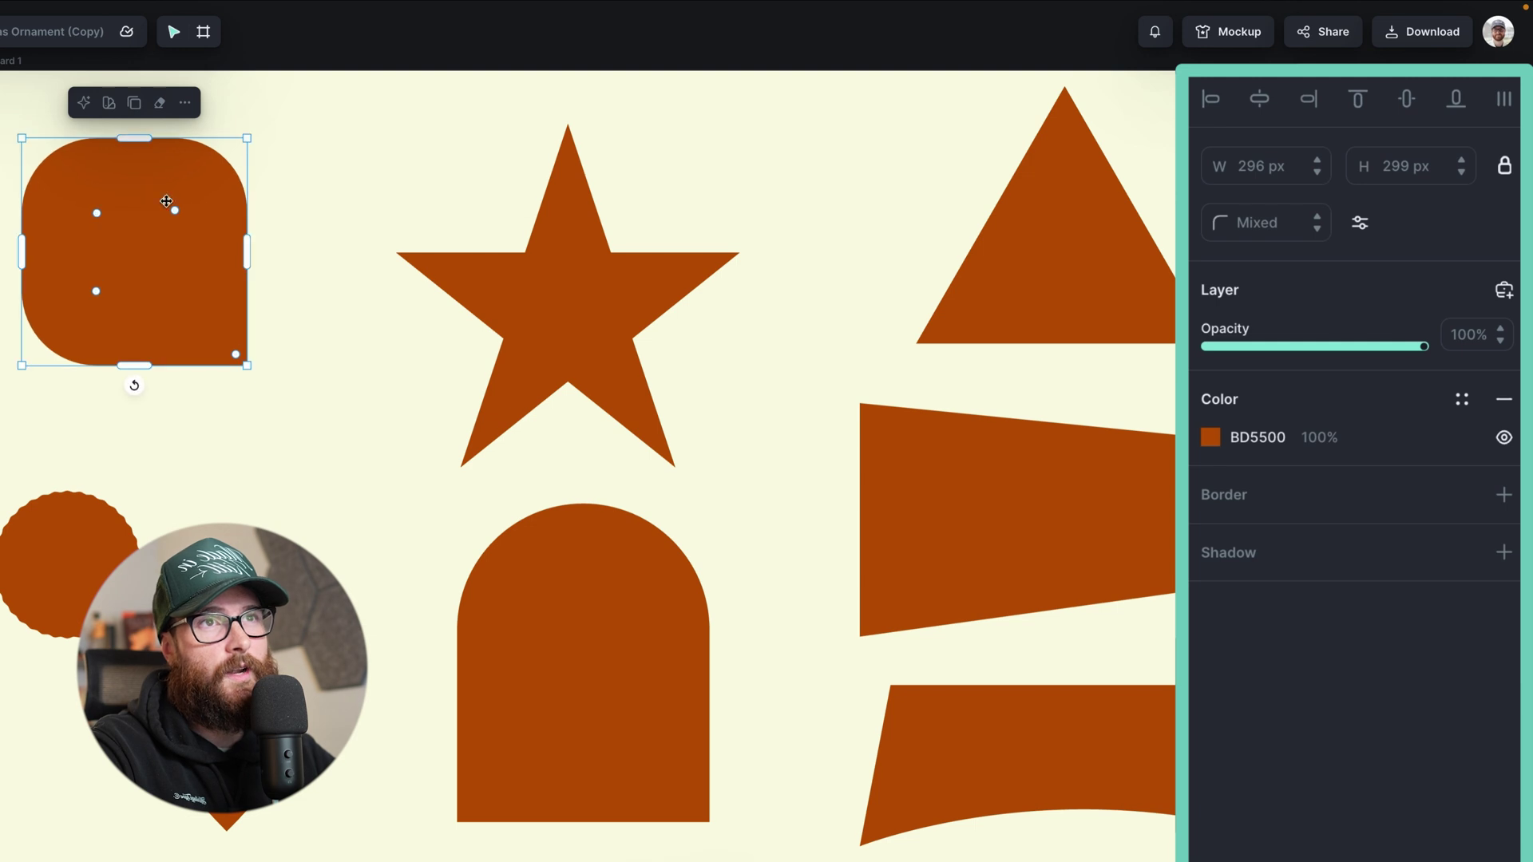
- Enter 95 px in the per-corner radius fields, then drag all corners to 148 to make a circle
click(1359, 223)
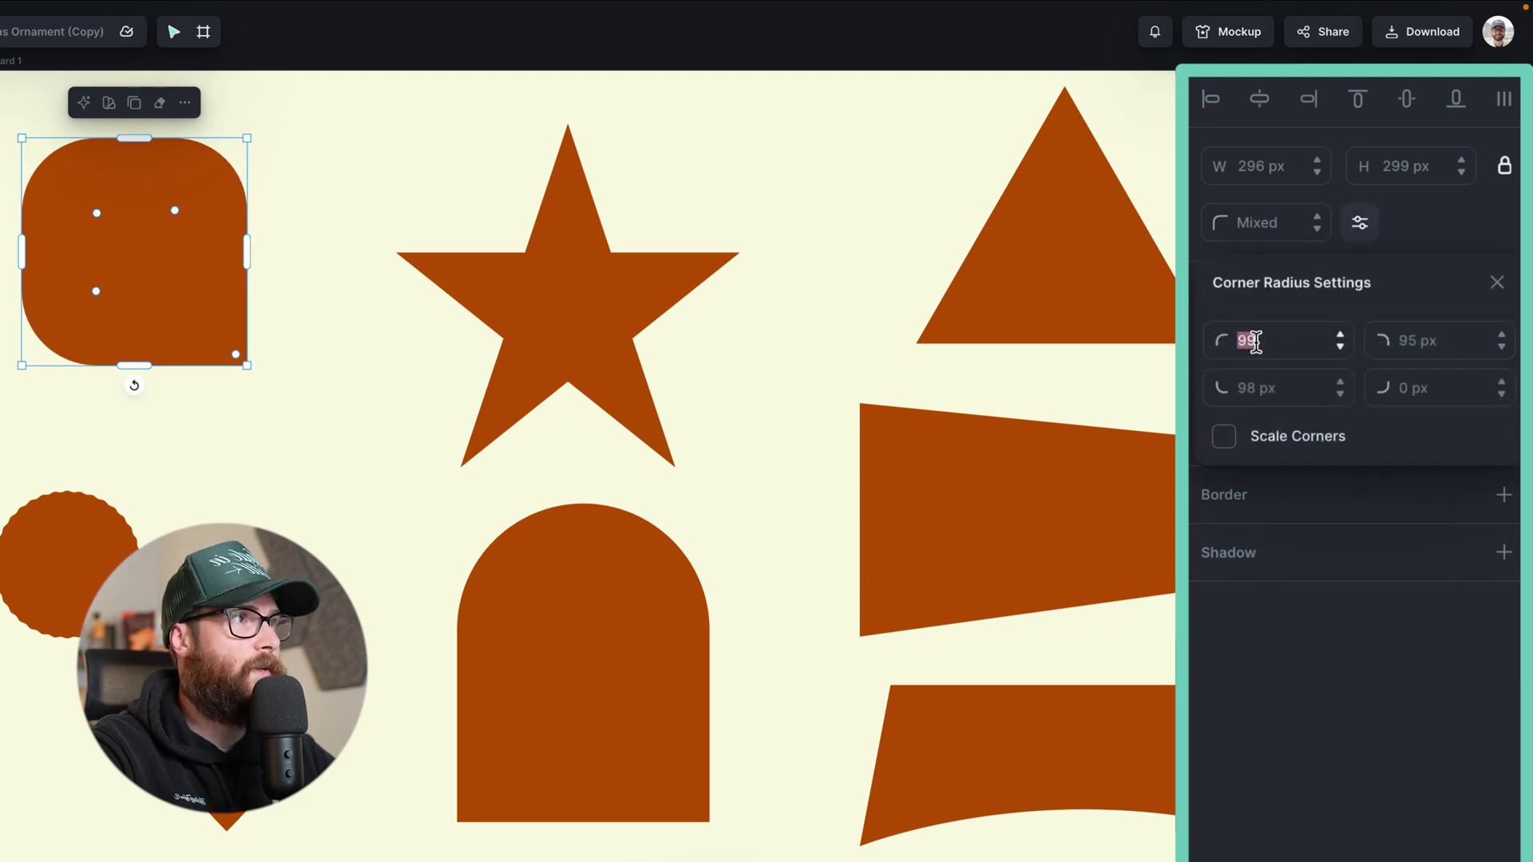
click(1253, 396)
key(Return)
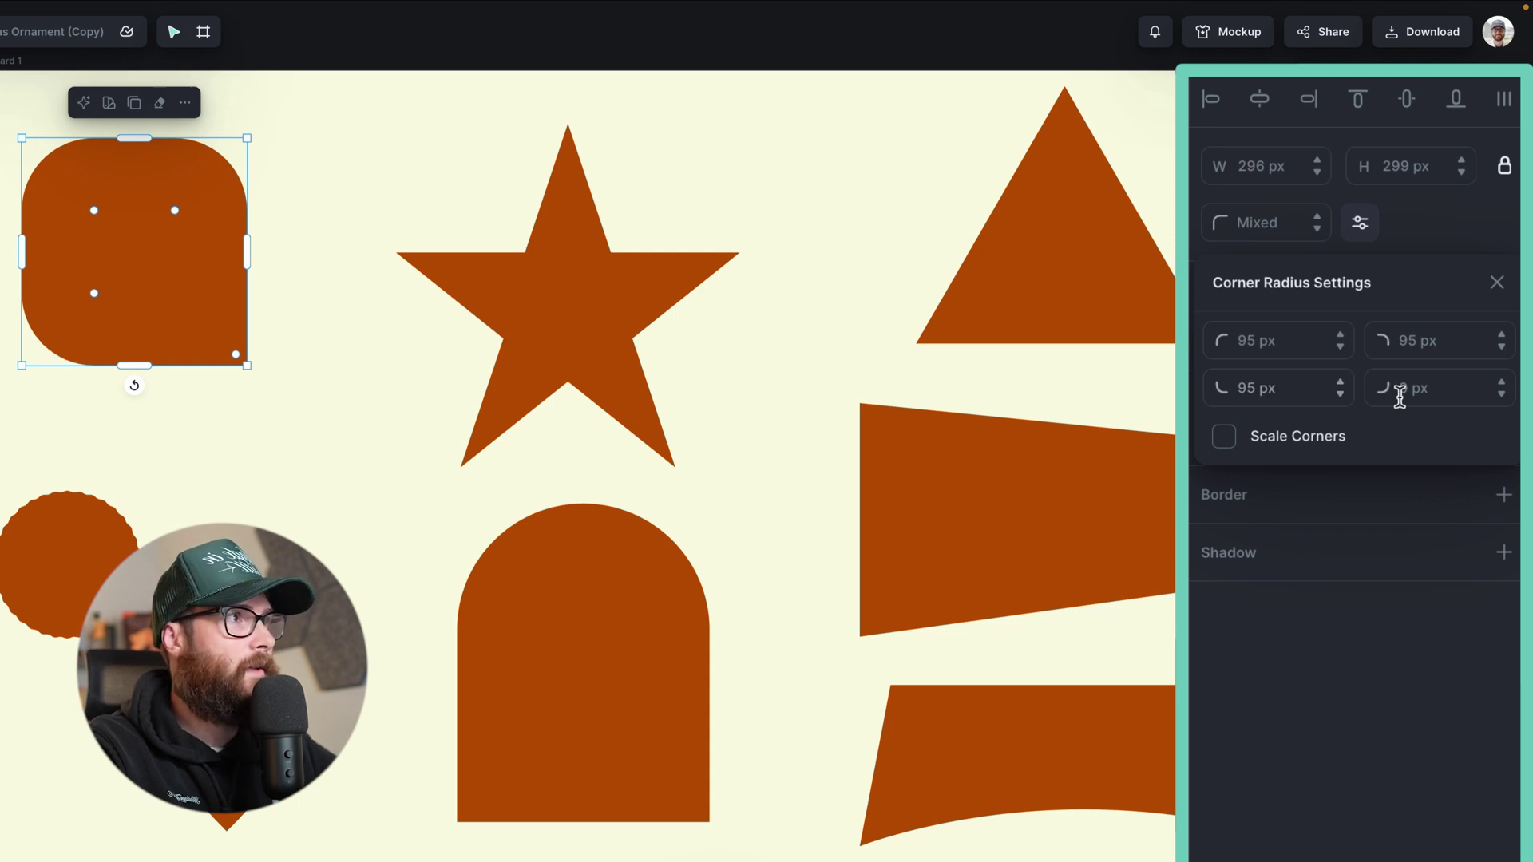
text(95)
key(Return)
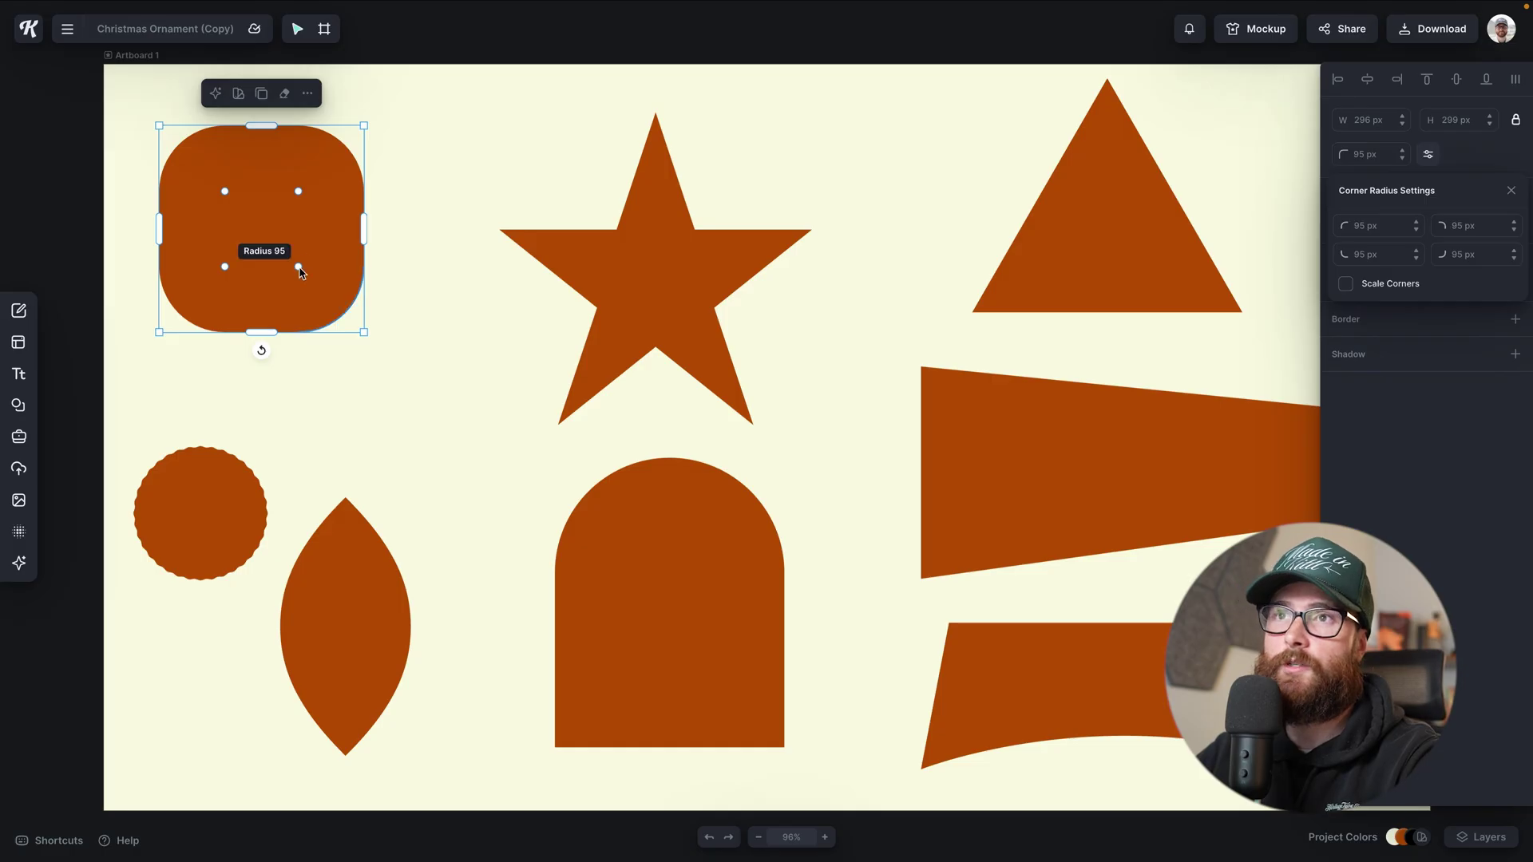
drag(295, 264, 261, 227)
click(390, 298)
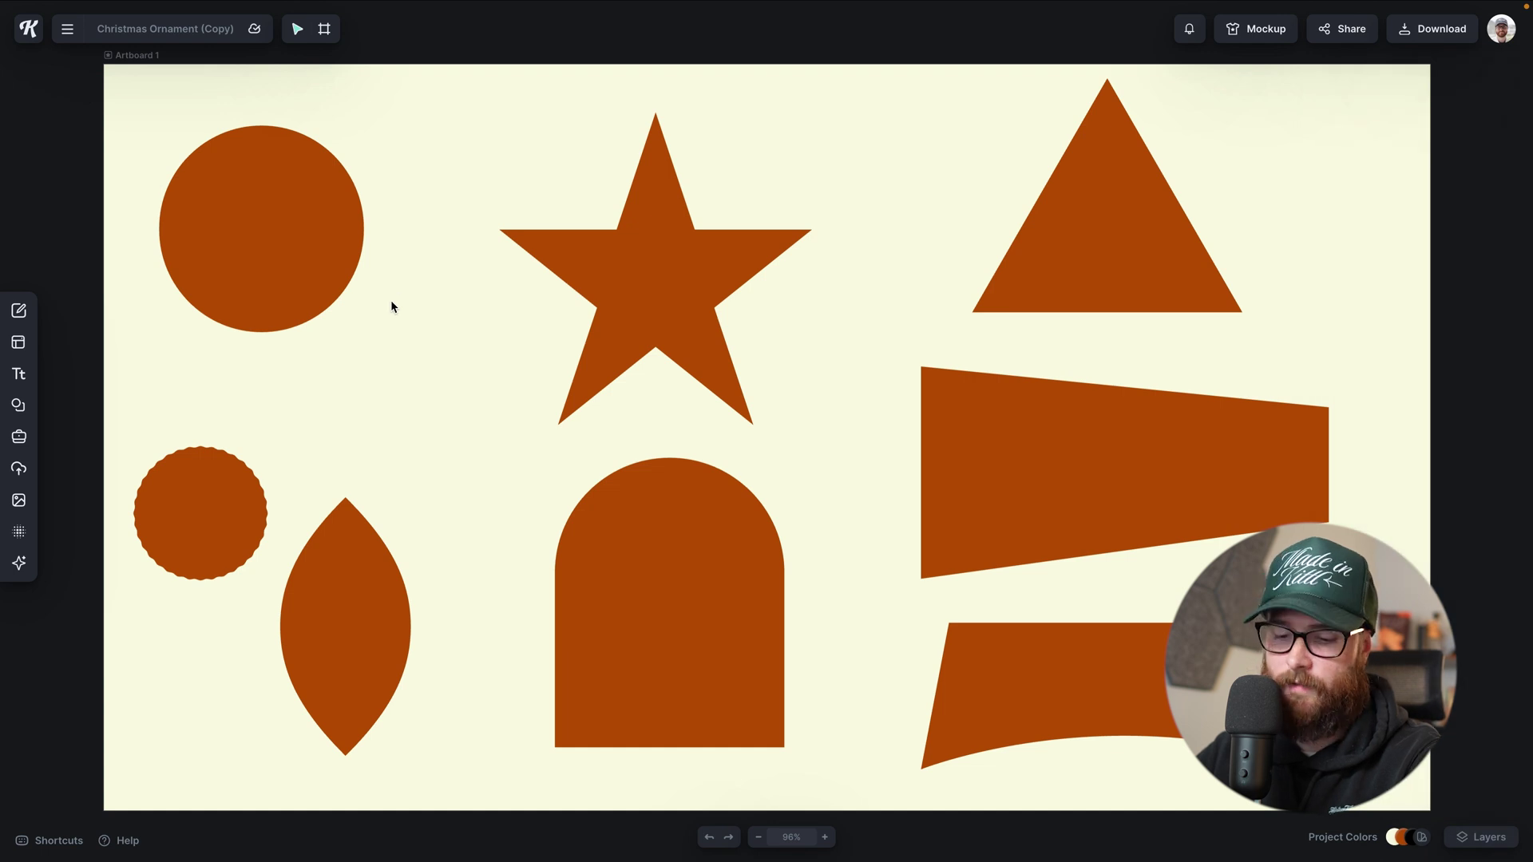
- Undo the circle, then trial-round the star's points and reselect the star with sharp points
key(ctrl+z)
key(ctrl+z)
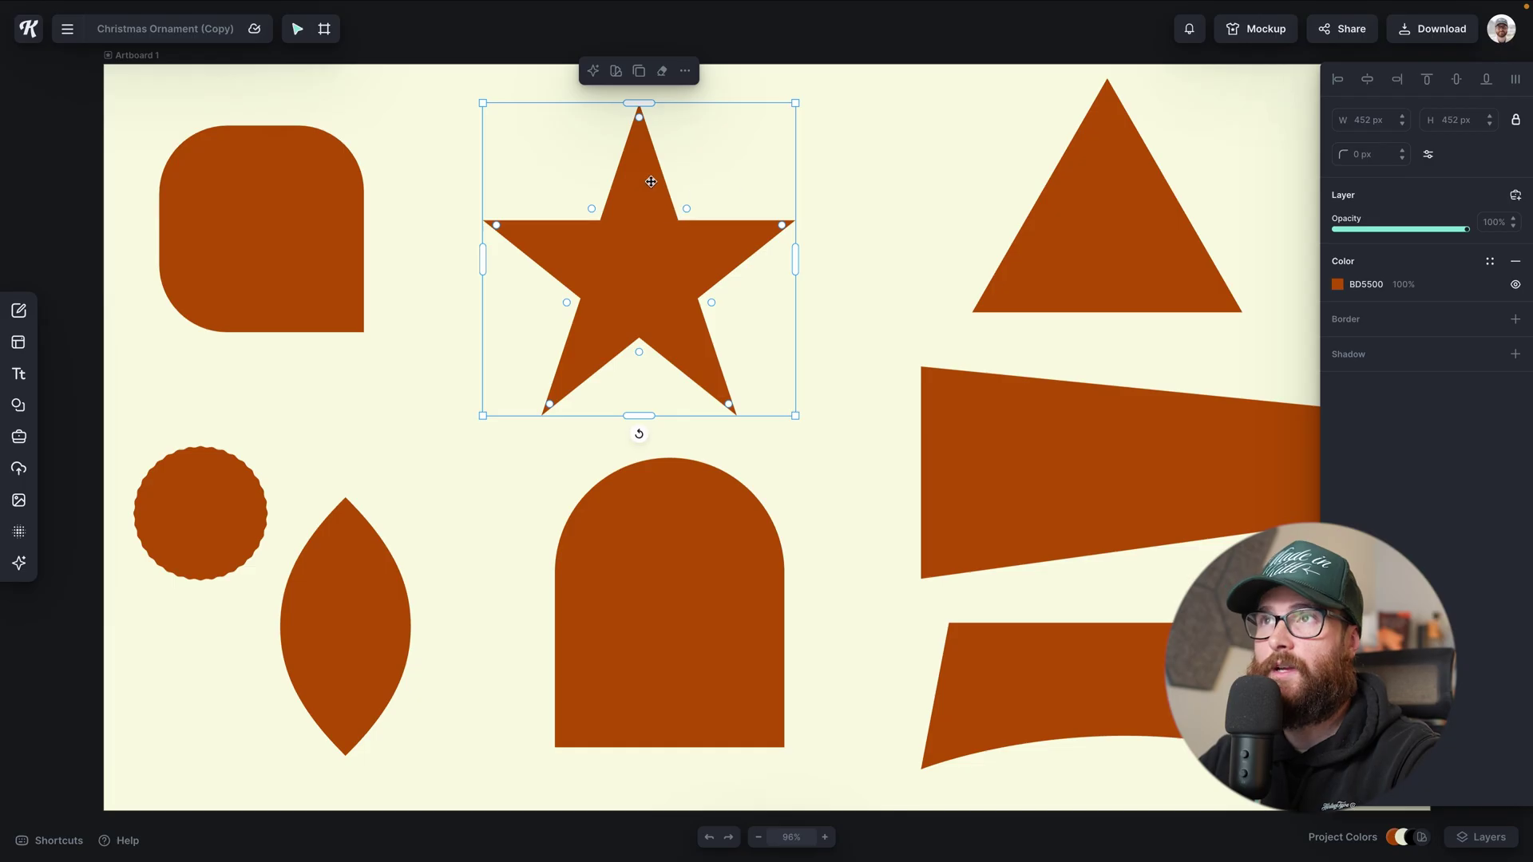
mouse_move(640, 119)
mouse_down()
mouse_move(634, 166)
mouse_move(626, 92)
mouse_move(631, 132)
mouse_move(619, 119)
mouse_up()
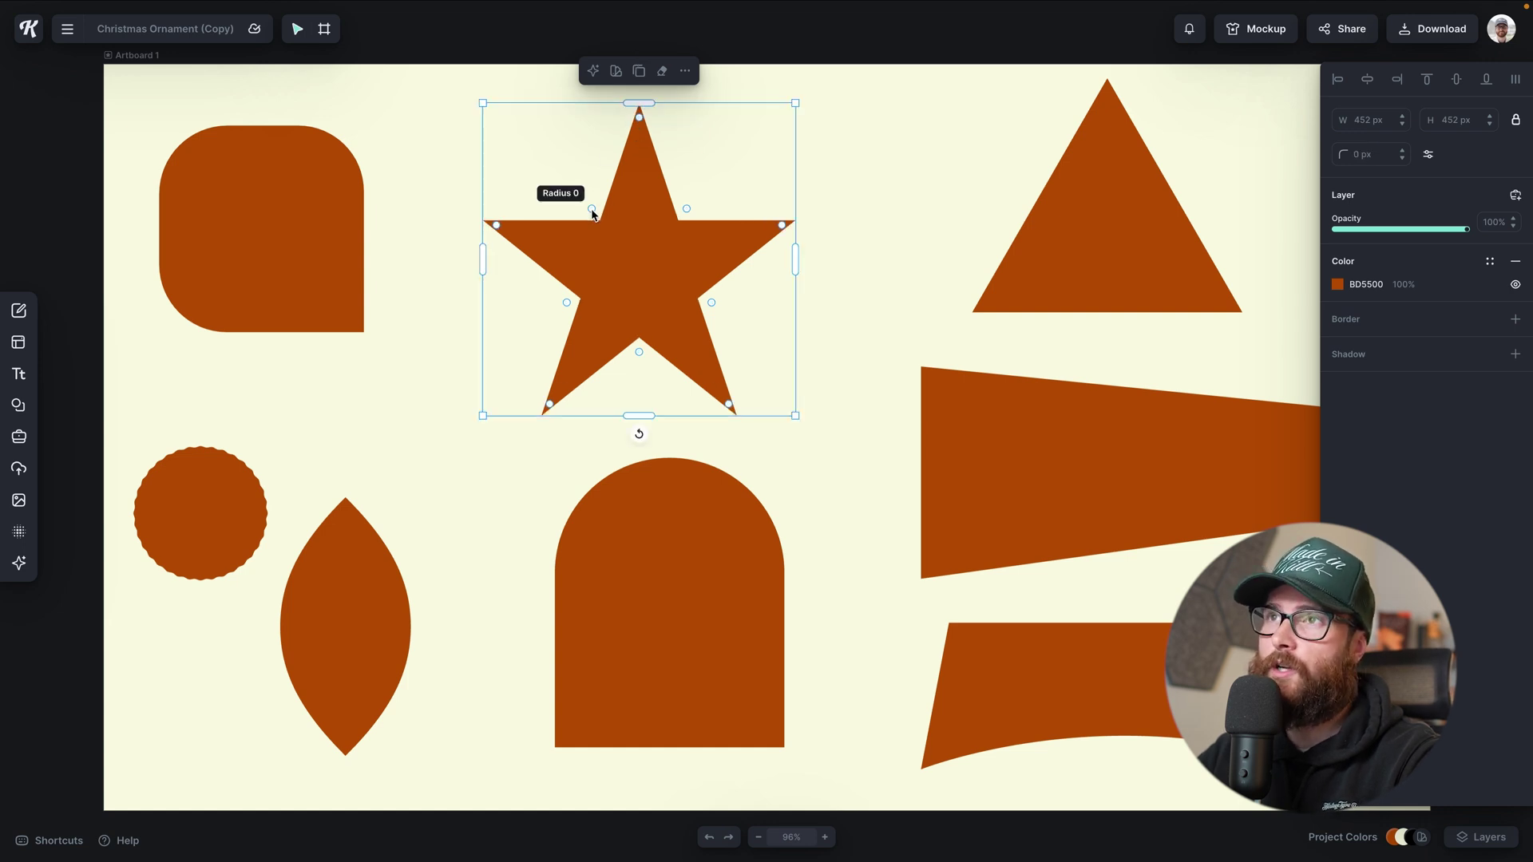
drag(593, 214, 601, 243)
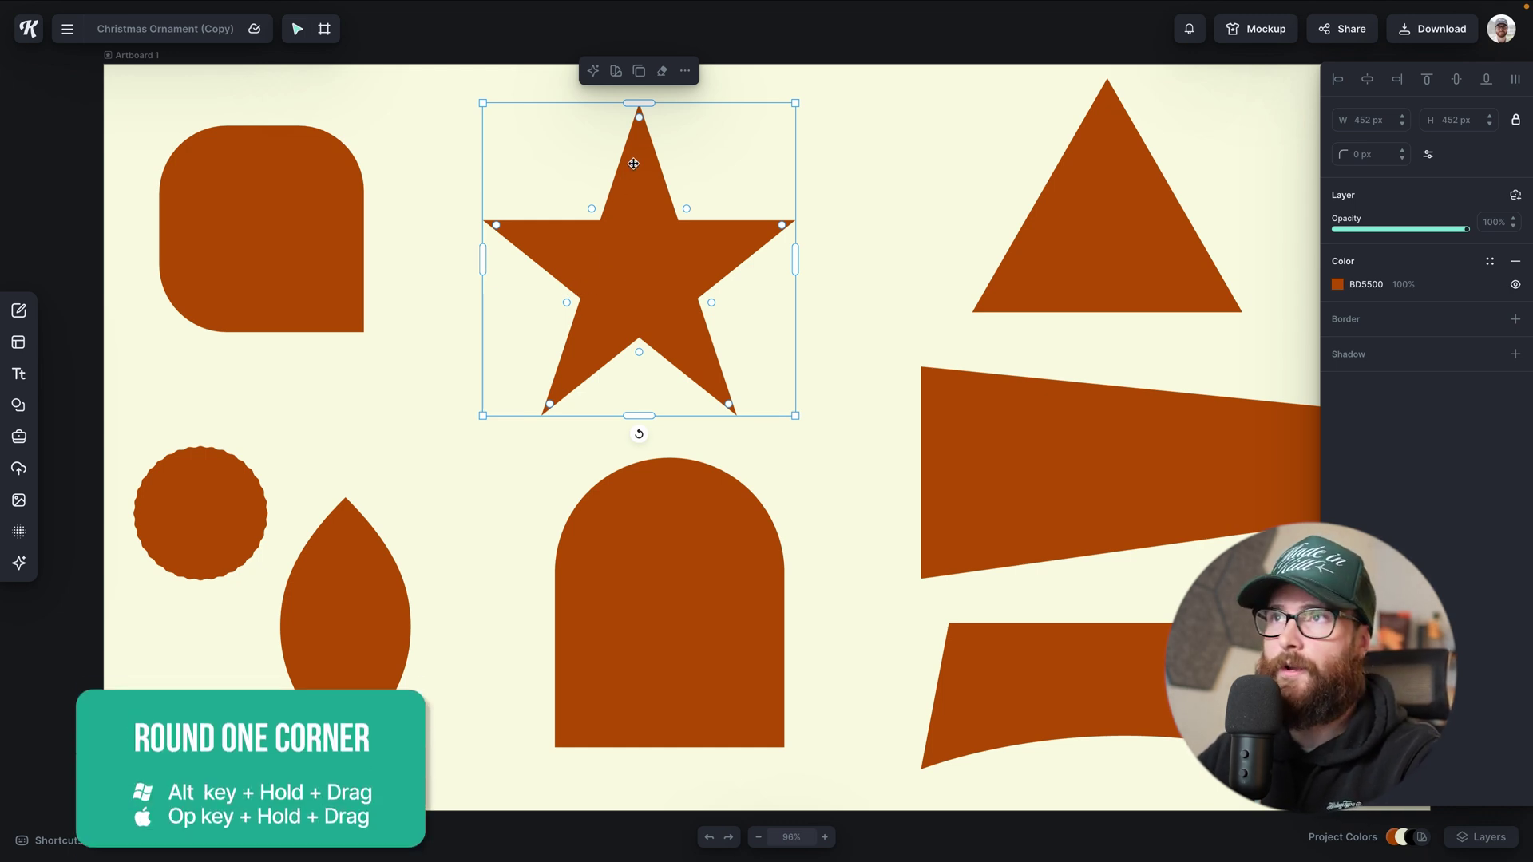
drag(636, 118, 639, 176)
drag(726, 406, 695, 354)
click(777, 434)
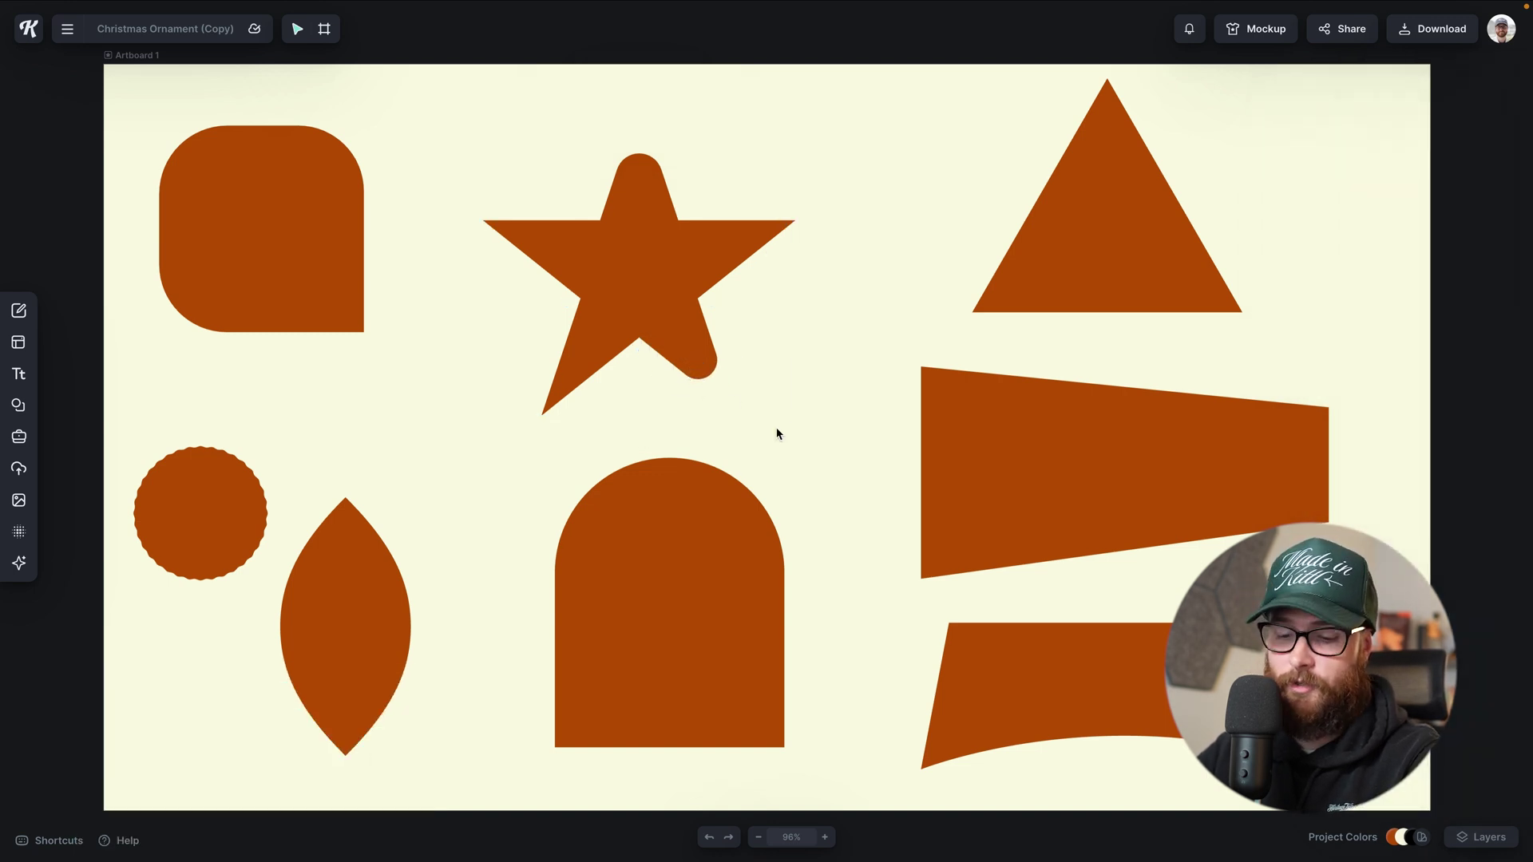
click(701, 297)
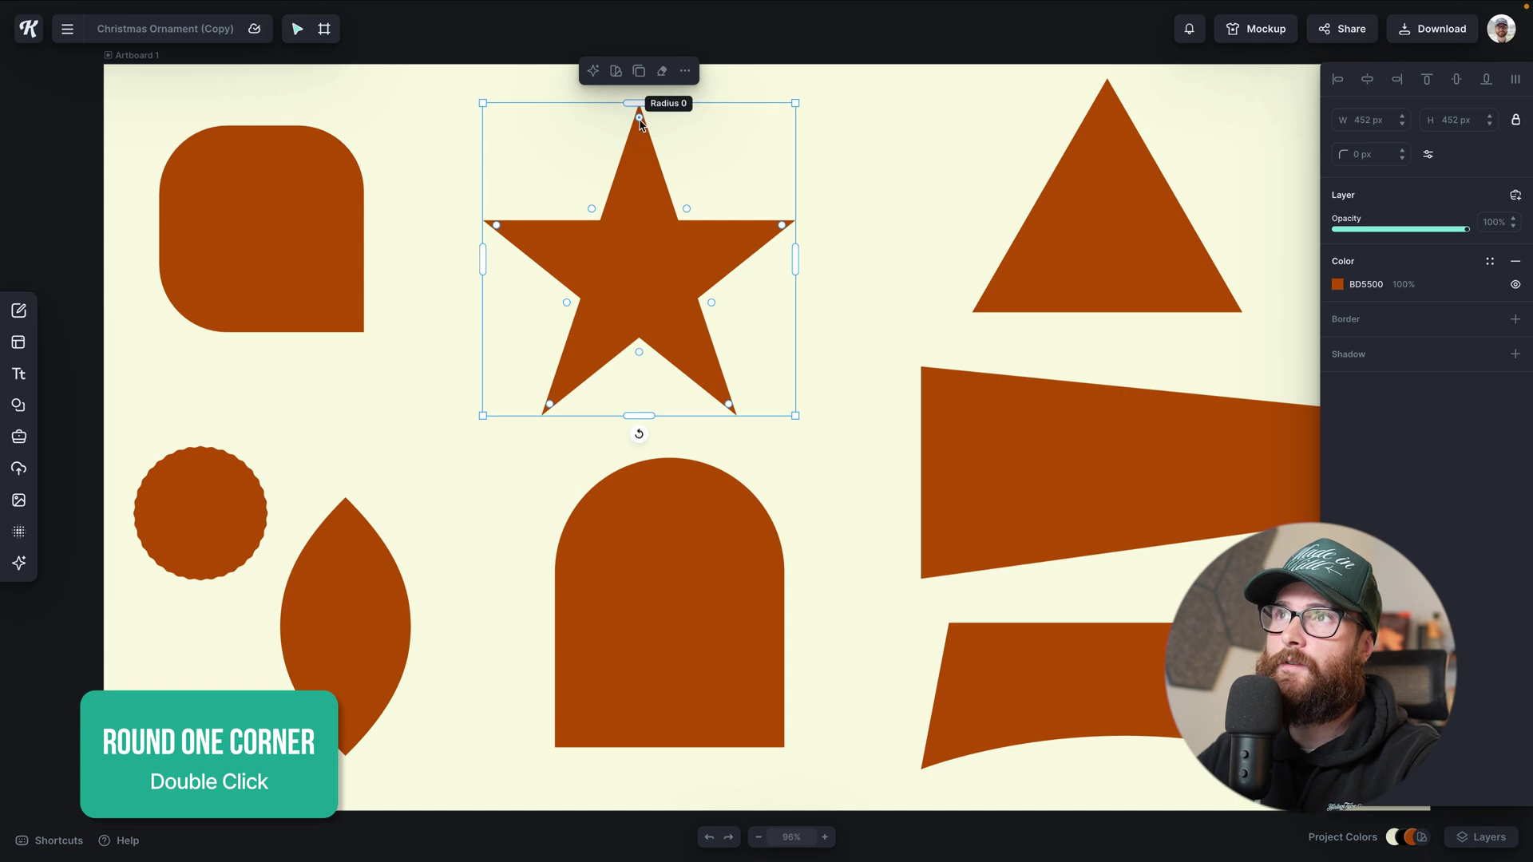
- Round only the star's top point, settling on a radius of about 16
double_click(640, 123)
drag(640, 123, 646, 156)
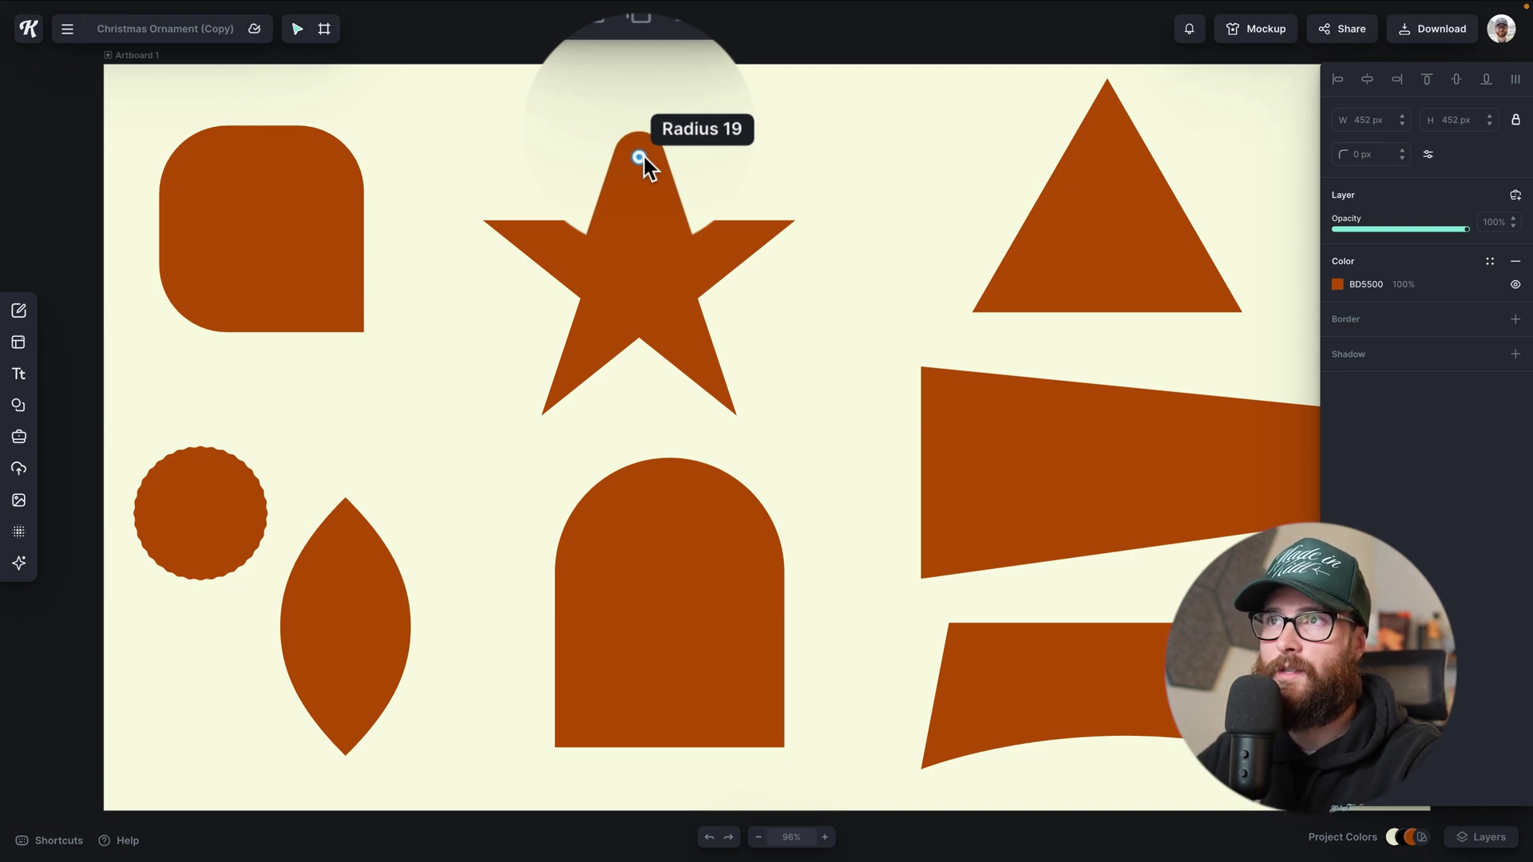
mouse_move(645, 156)
mouse_down()
mouse_move(643, 141)
mouse_move(641, 189)
mouse_move(645, 99)
mouse_move(644, 142)
mouse_up()
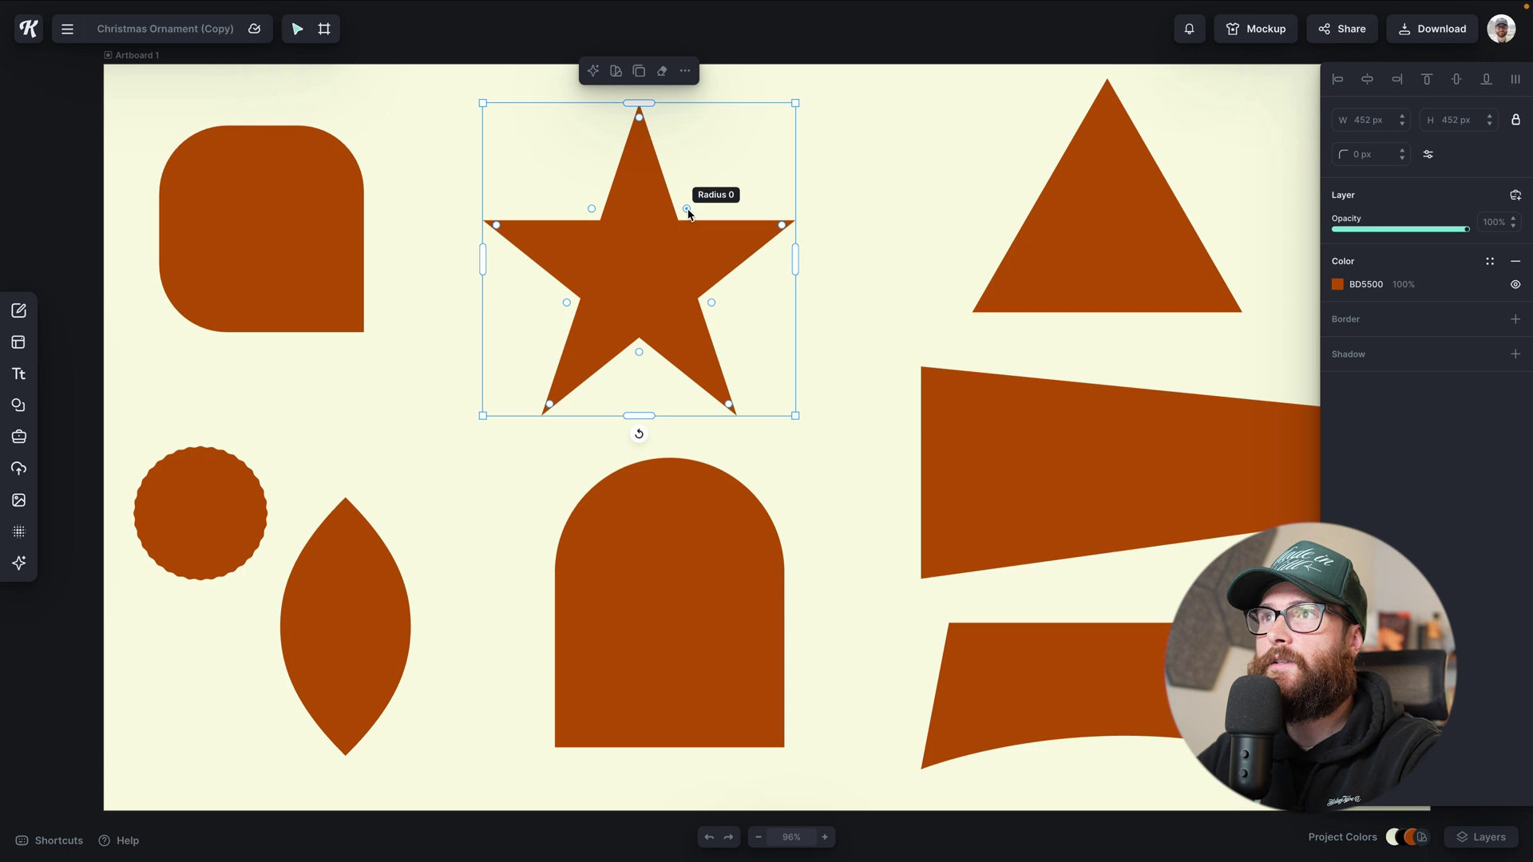
- Deeply round the star's lower-left inner corner, then round all three corners of the triangle
drag(687, 209, 734, 151)
drag(583, 308, 511, 343)
click(1044, 272)
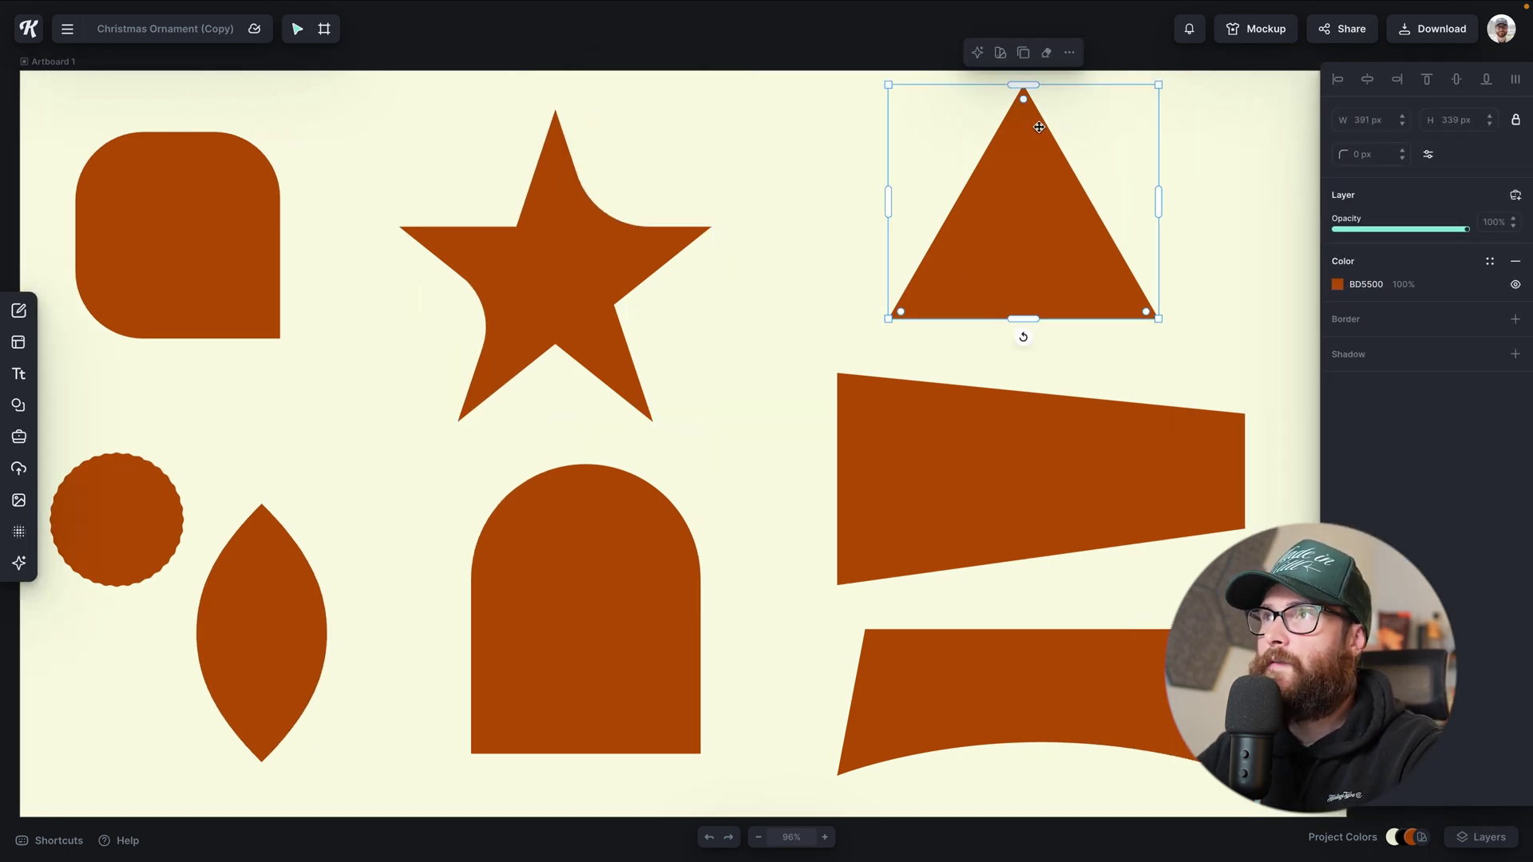
drag(1025, 103, 1025, 130)
click(674, 528)
scroll(675, 528, down, 2)
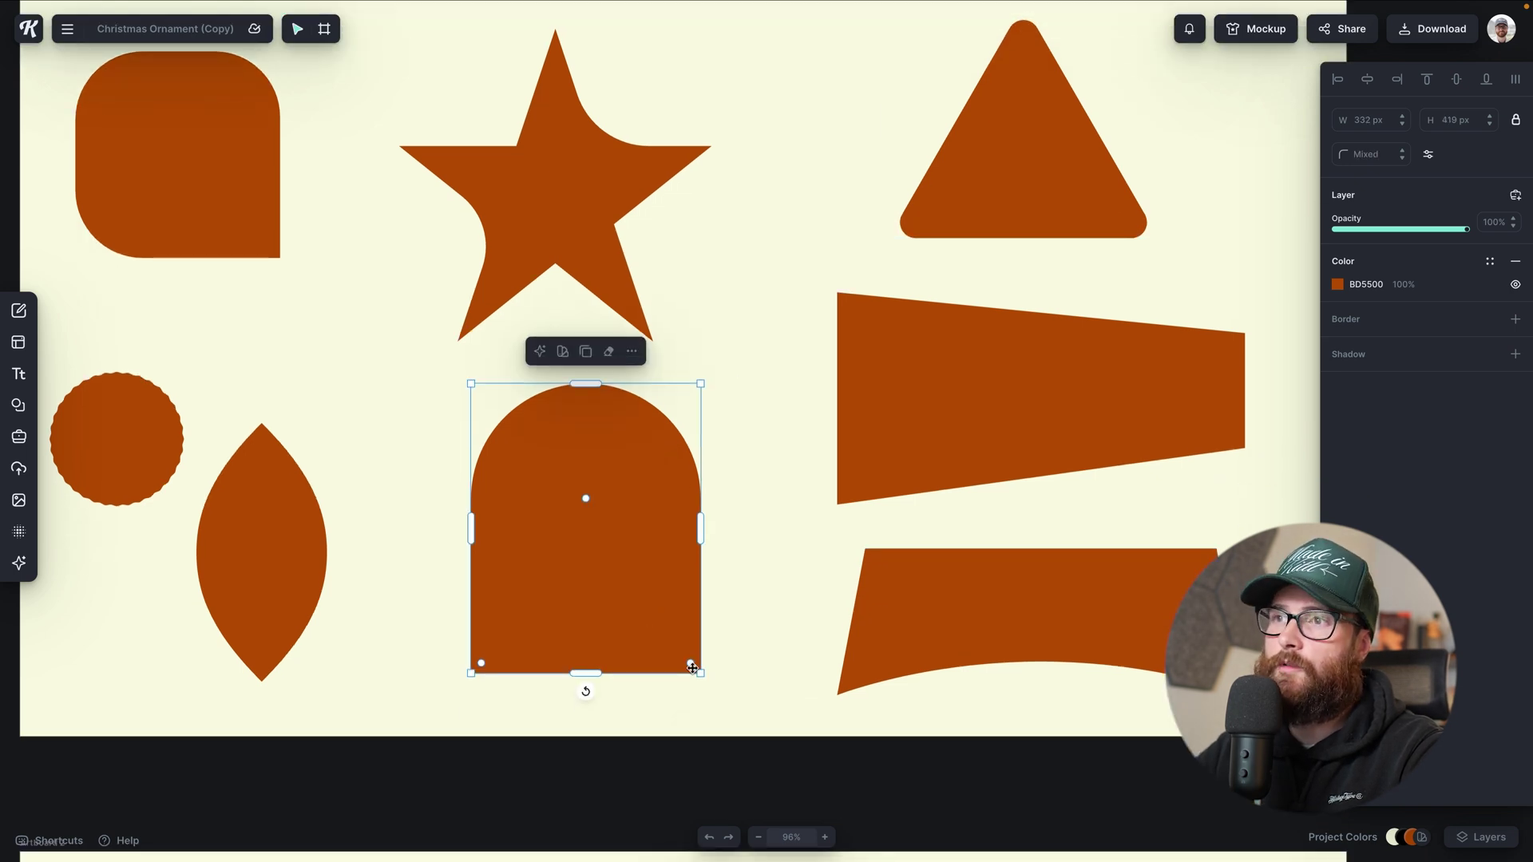
drag(692, 666, 704, 702)
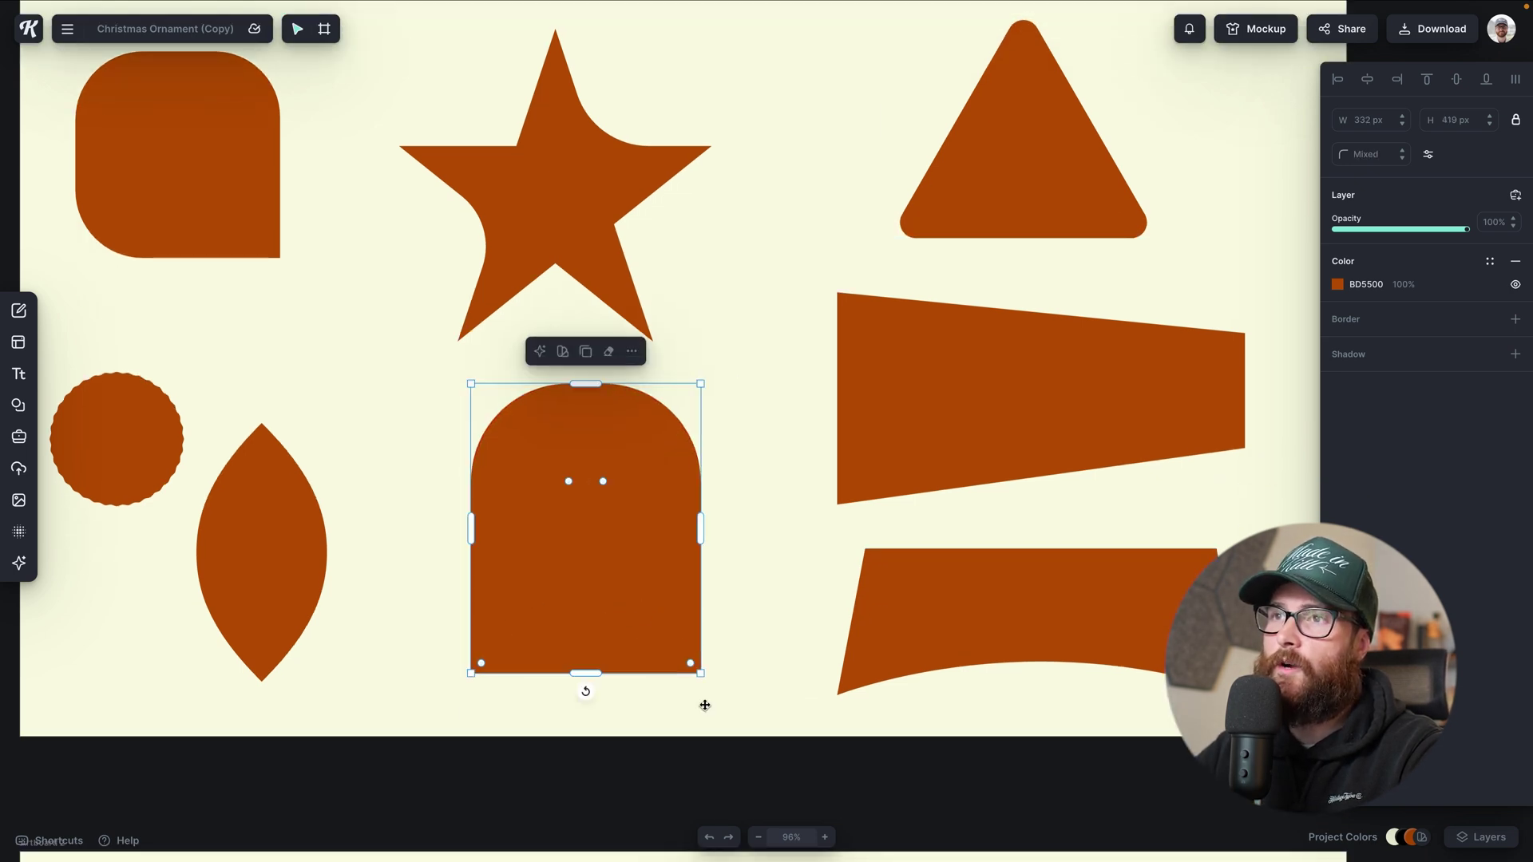
drag(603, 481, 732, 369)
click(767, 499)
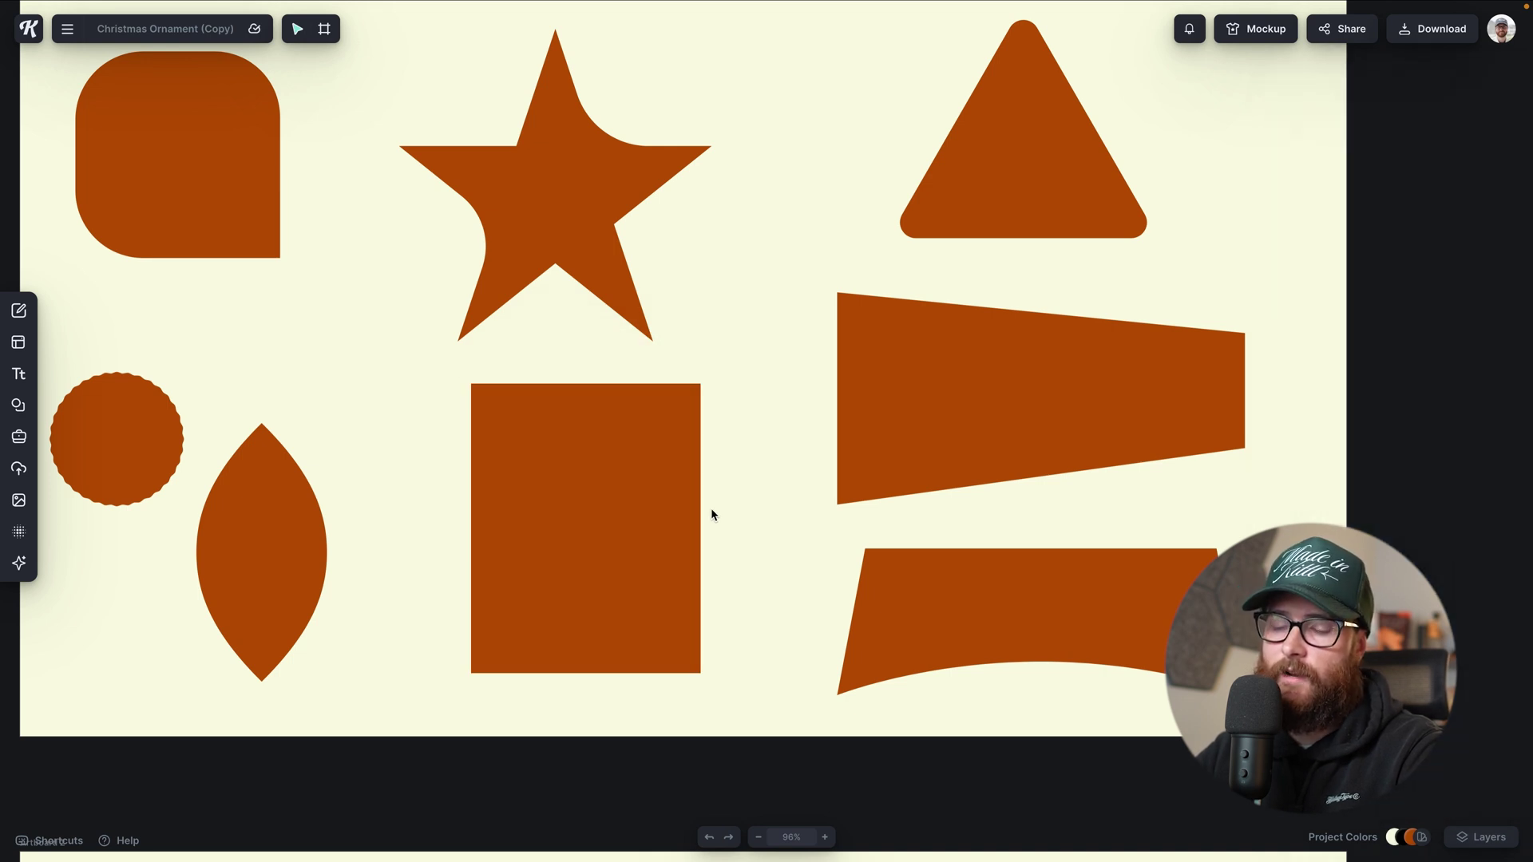
key(ctrl+z)
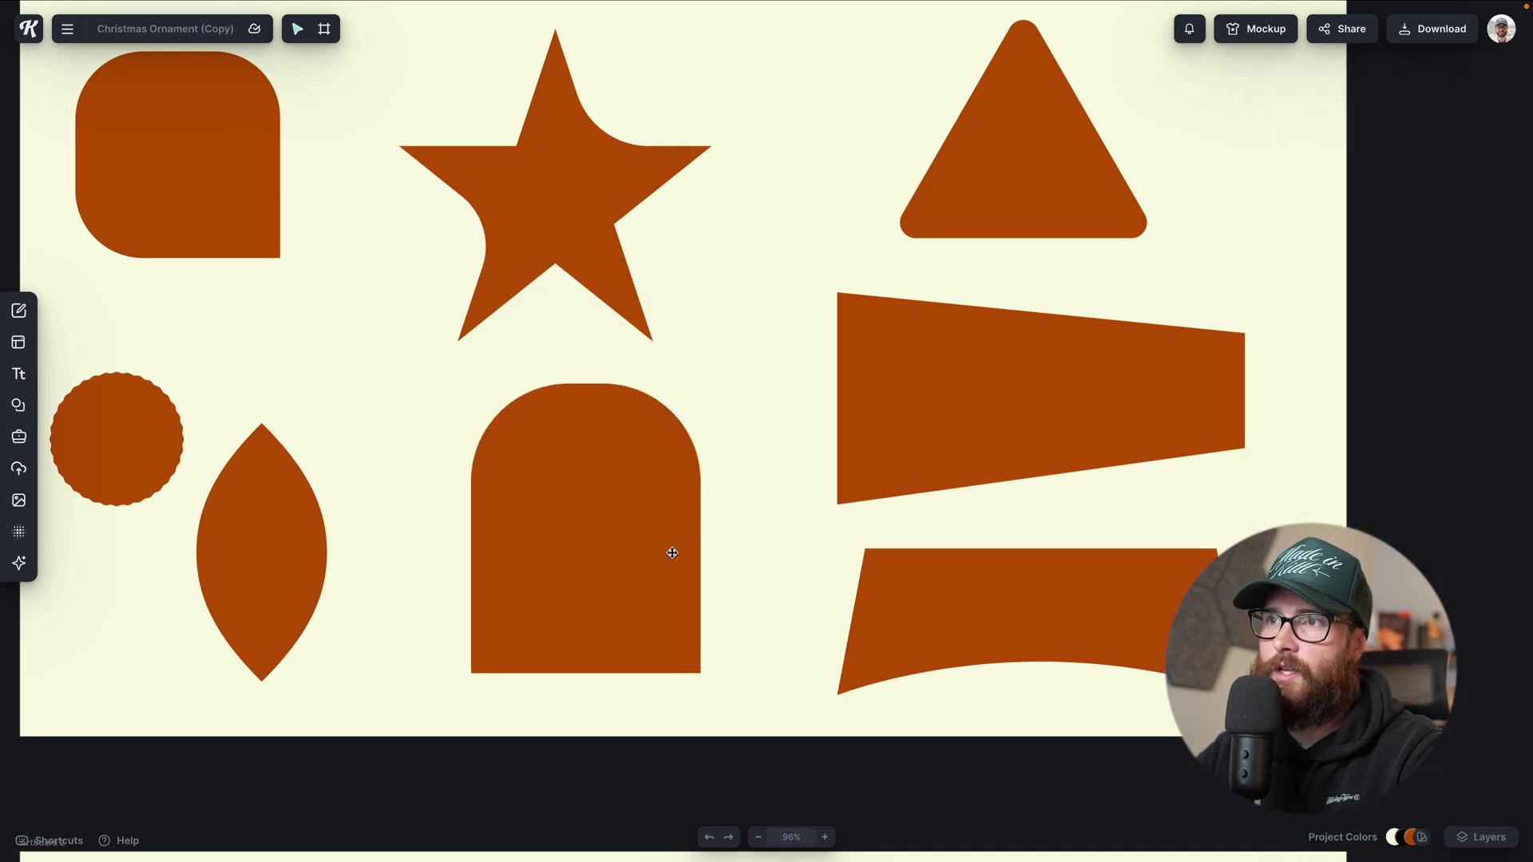
click(671, 552)
mouse_move(602, 485)
mouse_down()
mouse_move(589, 493)
mouse_move(600, 487)
mouse_up()
scroll(631, 572, down, 1)
scroll(631, 571, left, 3)
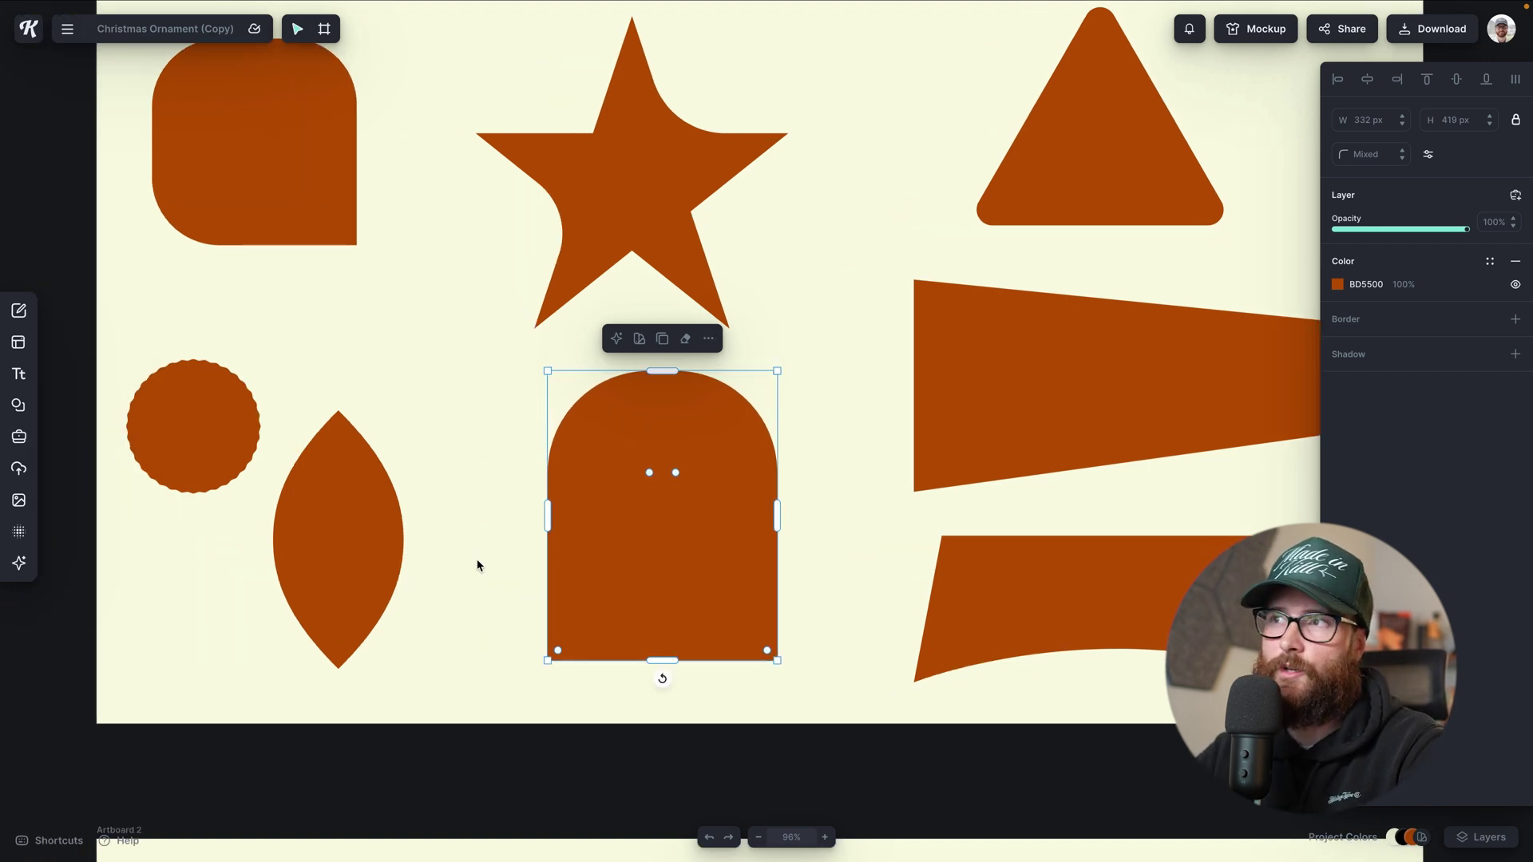
scroll(478, 559, right, 10)
click(702, 398)
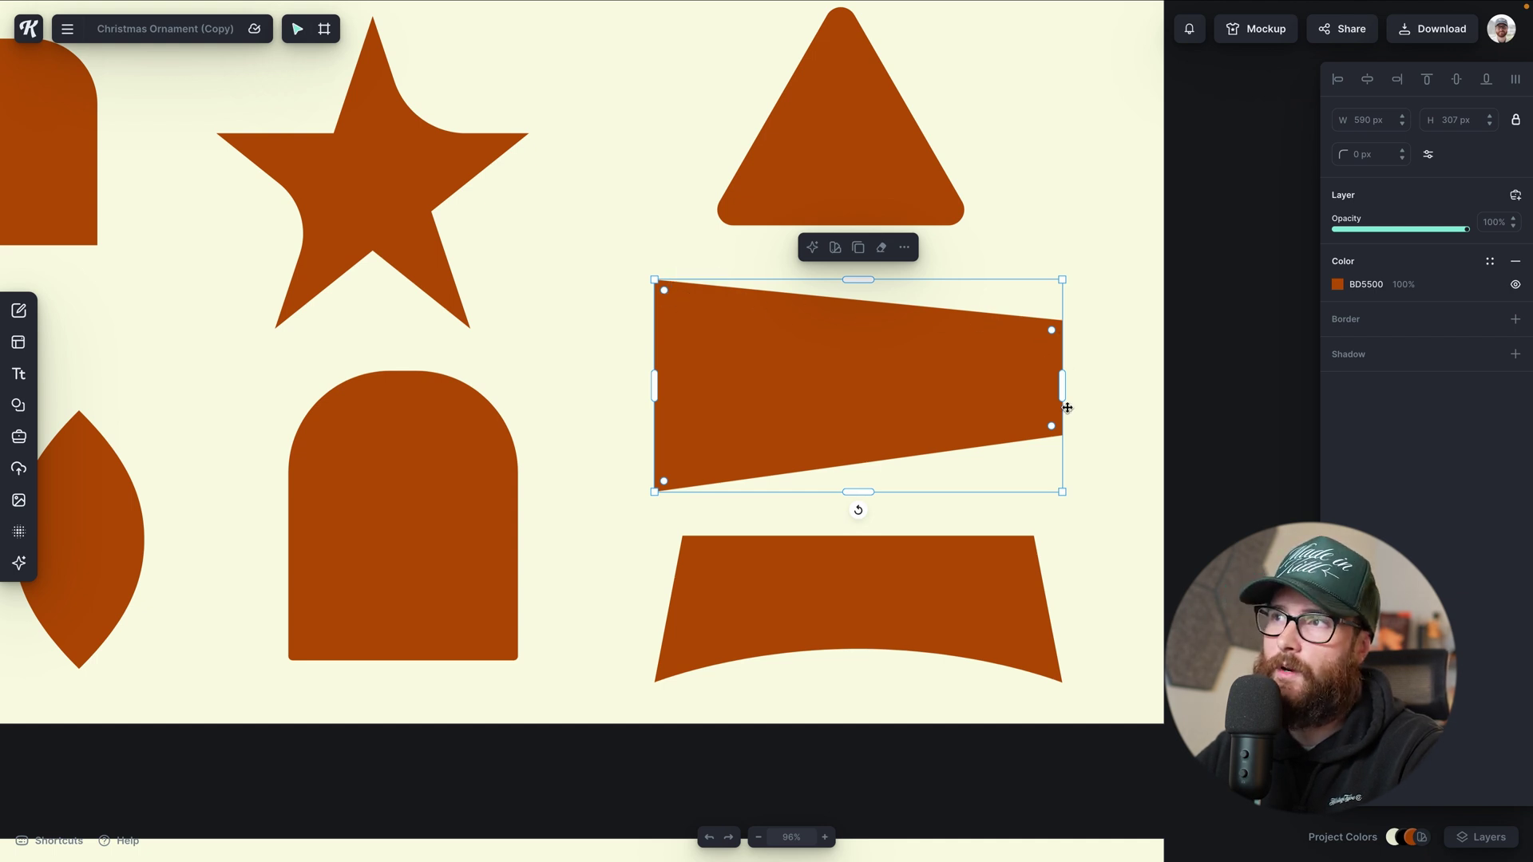
- Round the upper trapezoid's corners, then re-sharpen its bottom-left corner
click(1100, 415)
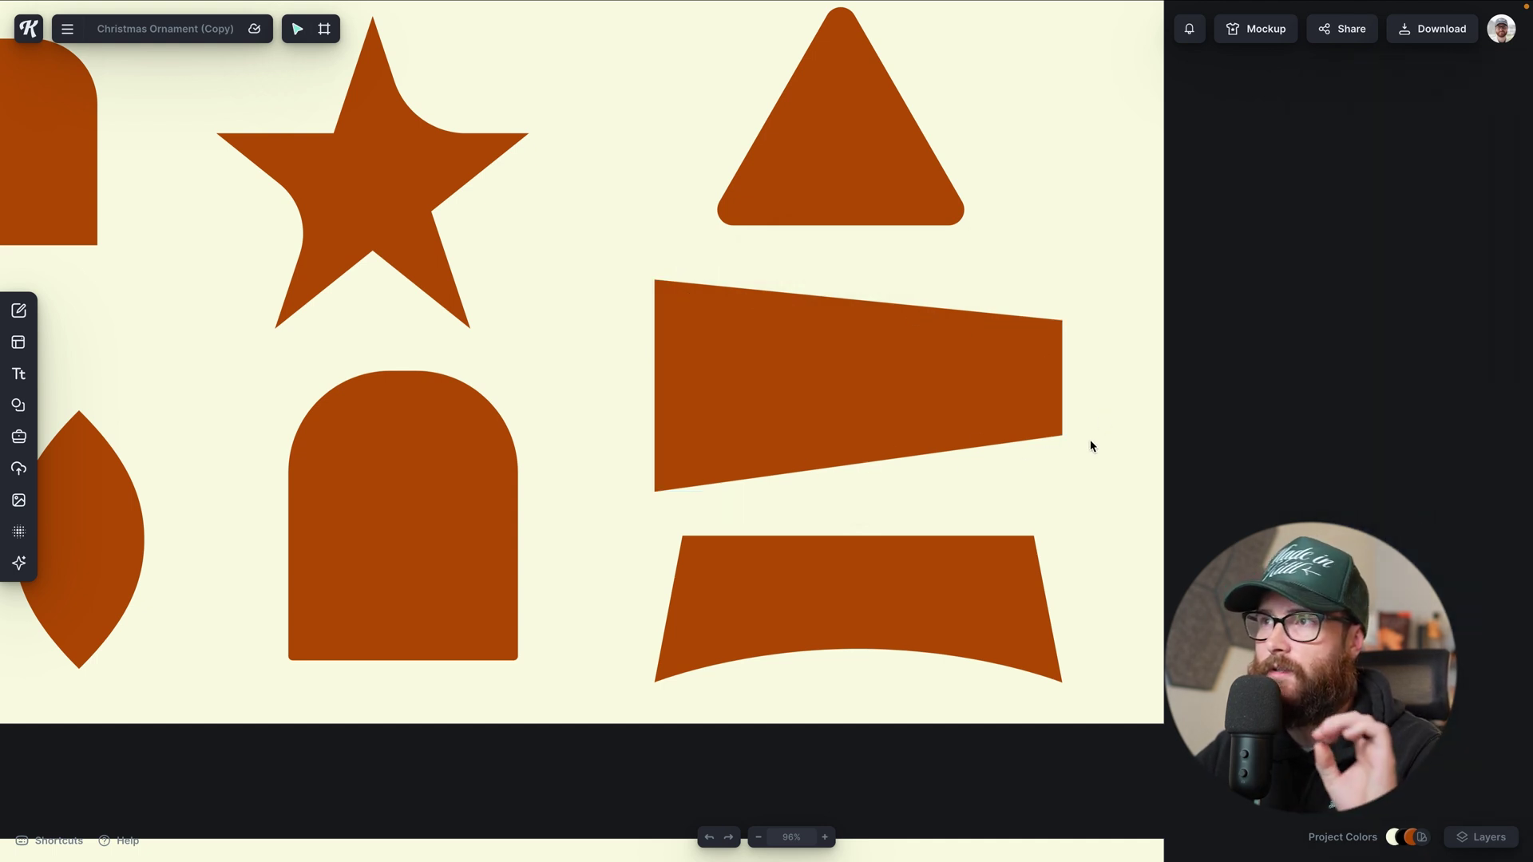
click(917, 407)
mouse_move(668, 296)
mouse_down()
mouse_move(675, 322)
mouse_move(659, 271)
mouse_up()
drag(685, 464, 653, 508)
- Re-sharpen the top-right and bottom-right corners and raise the right edge in perspective
click(1082, 330)
click(1012, 428)
drag(1035, 345, 1092, 302)
mouse_move(1038, 412)
mouse_down()
mouse_move(1056, 457)
mouse_move(1059, 428)
mouse_up()
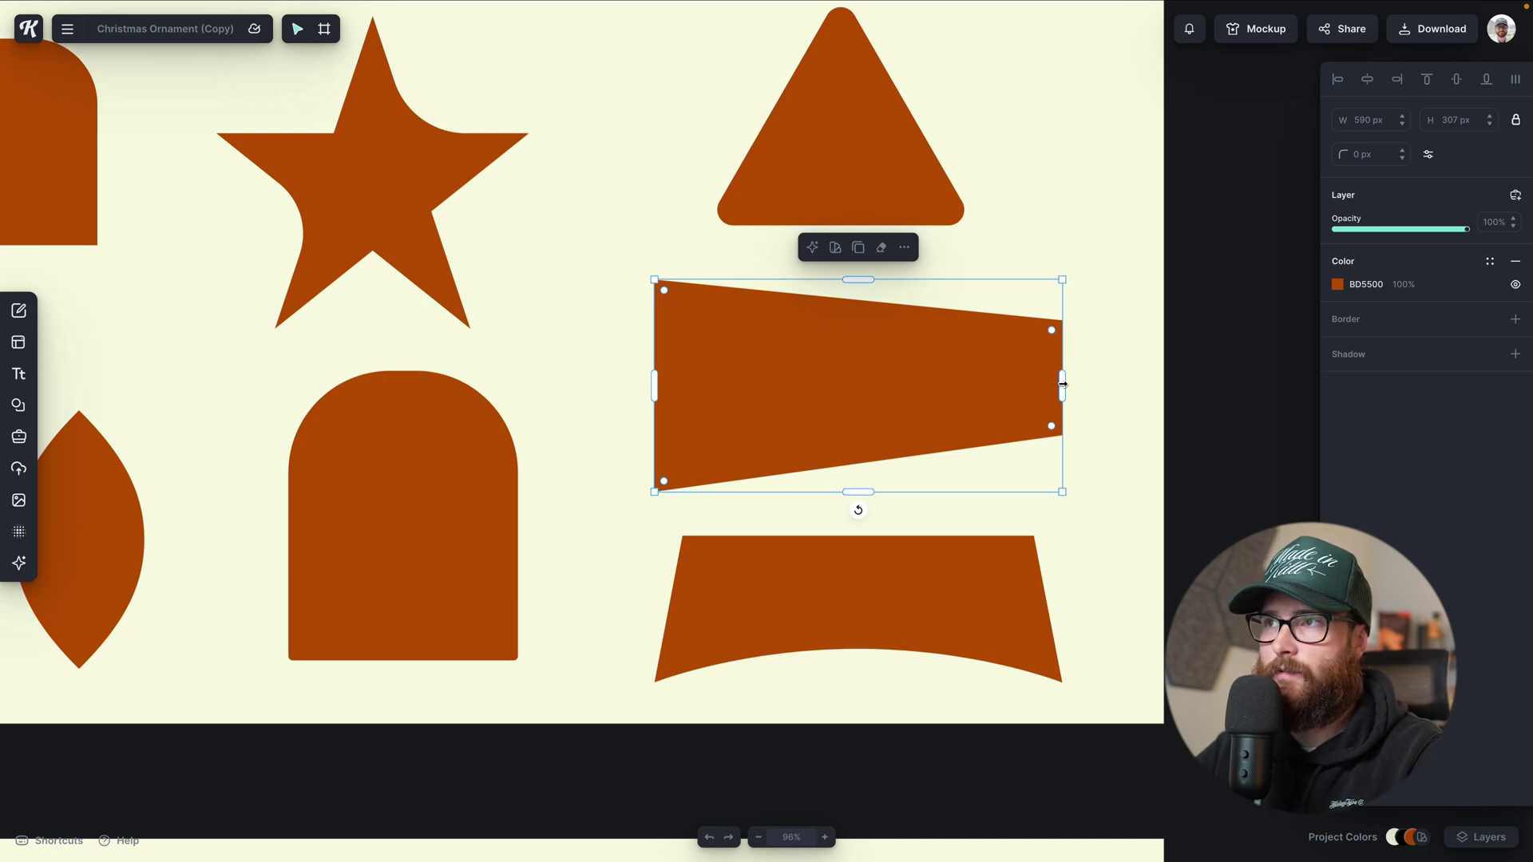
mouse_move(1062, 384)
mouse_down()
mouse_move(1064, 366)
mouse_move(1065, 403)
mouse_move(1069, 332)
mouse_move(1068, 416)
mouse_move(1065, 304)
mouse_move(1069, 419)
mouse_move(1068, 297)
mouse_move(1066, 467)
mouse_move(1058, 343)
mouse_move(1058, 419)
mouse_move(1058, 351)
mouse_move(1061, 367)
mouse_up()
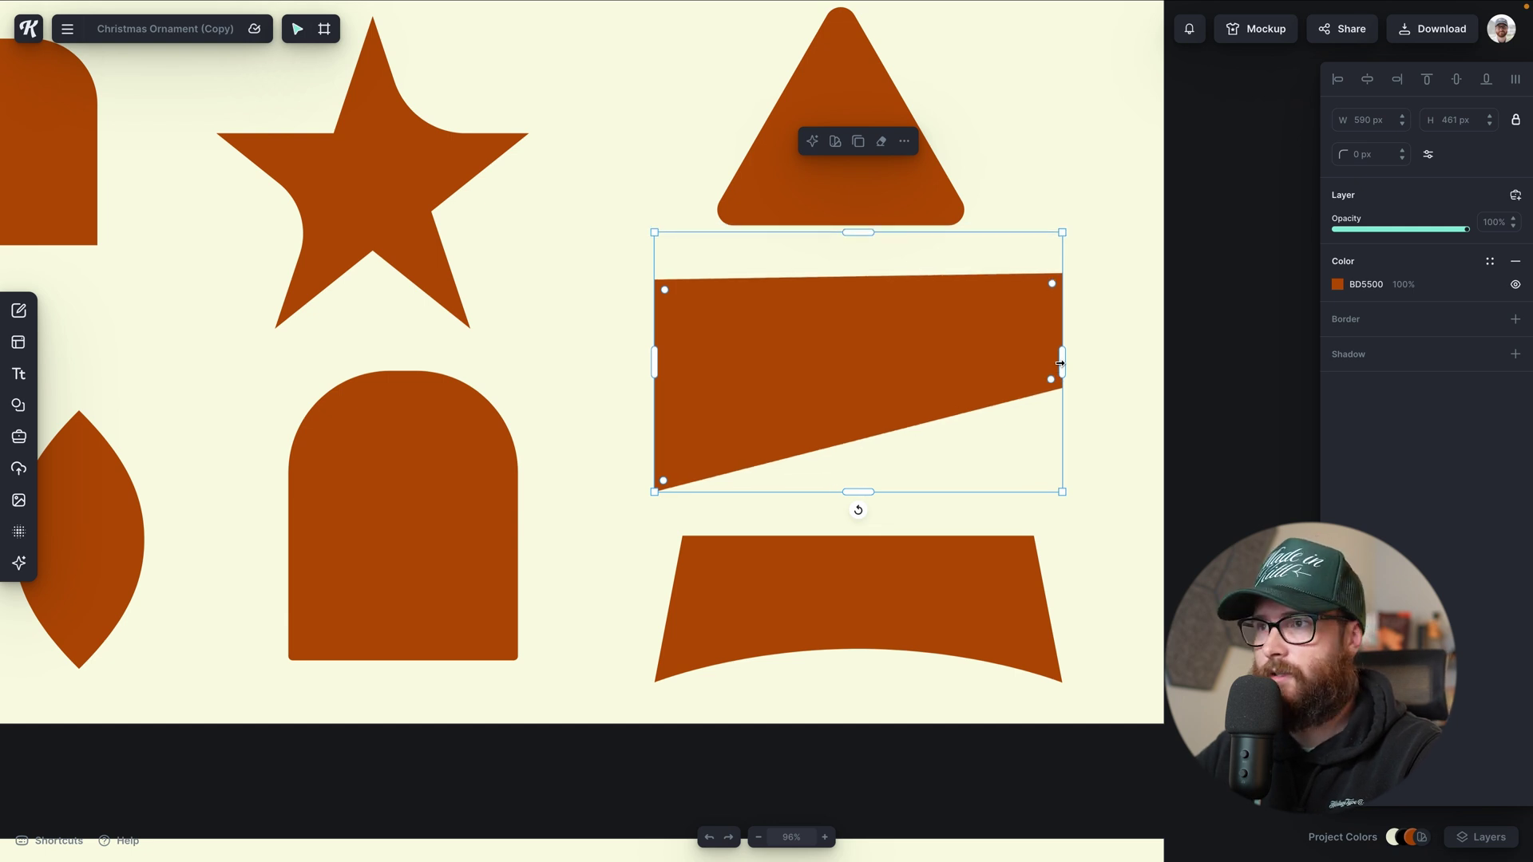
click(1098, 432)
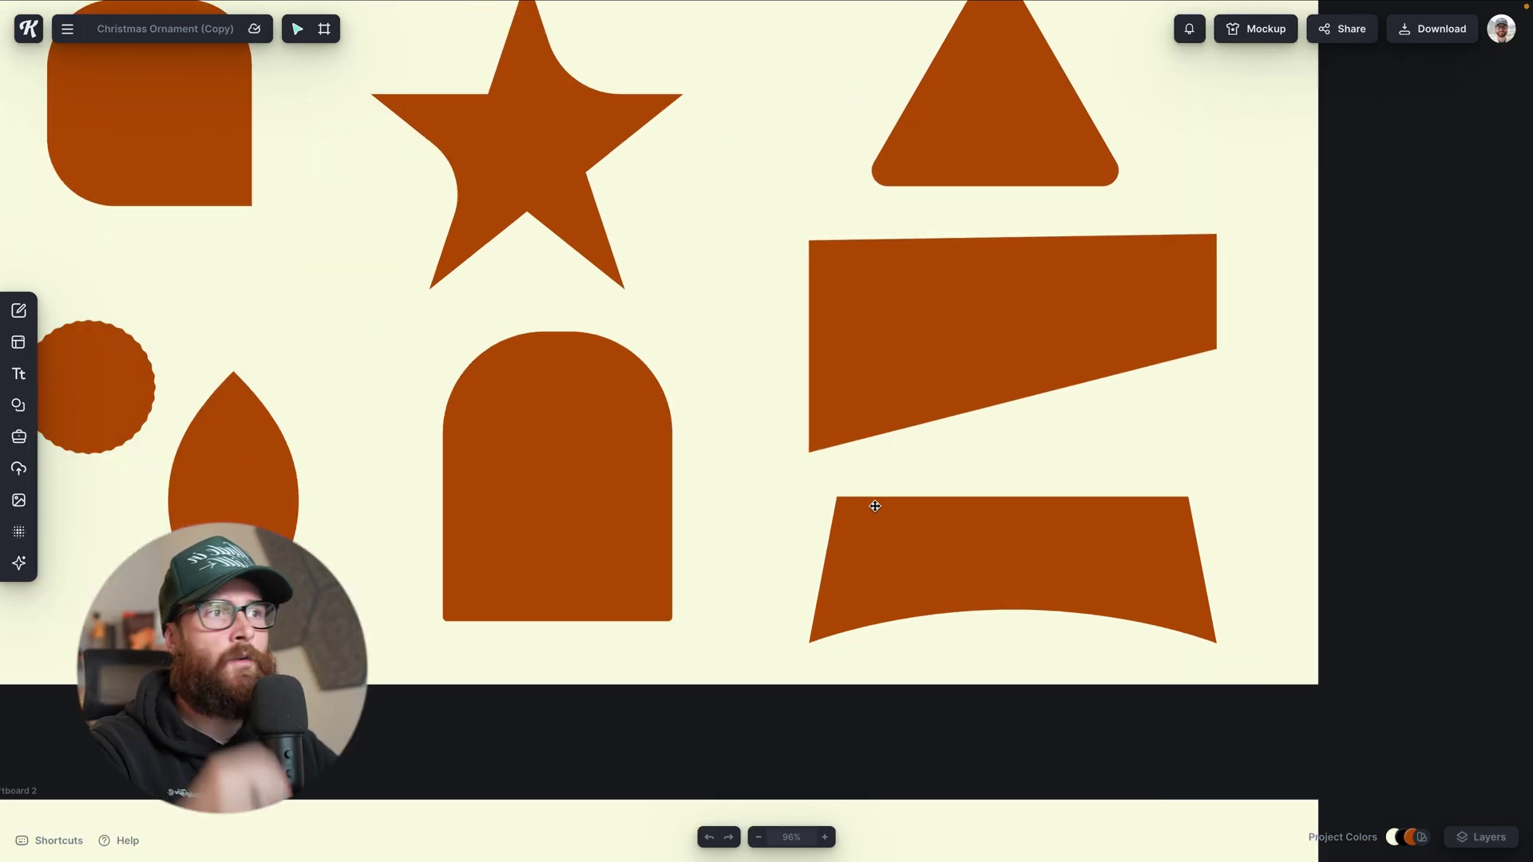
- Shift the curved-bottom trapezoid left, enlarge it to 680 × 245 px, and nudge the shape above up
drag(900, 513, 860, 516)
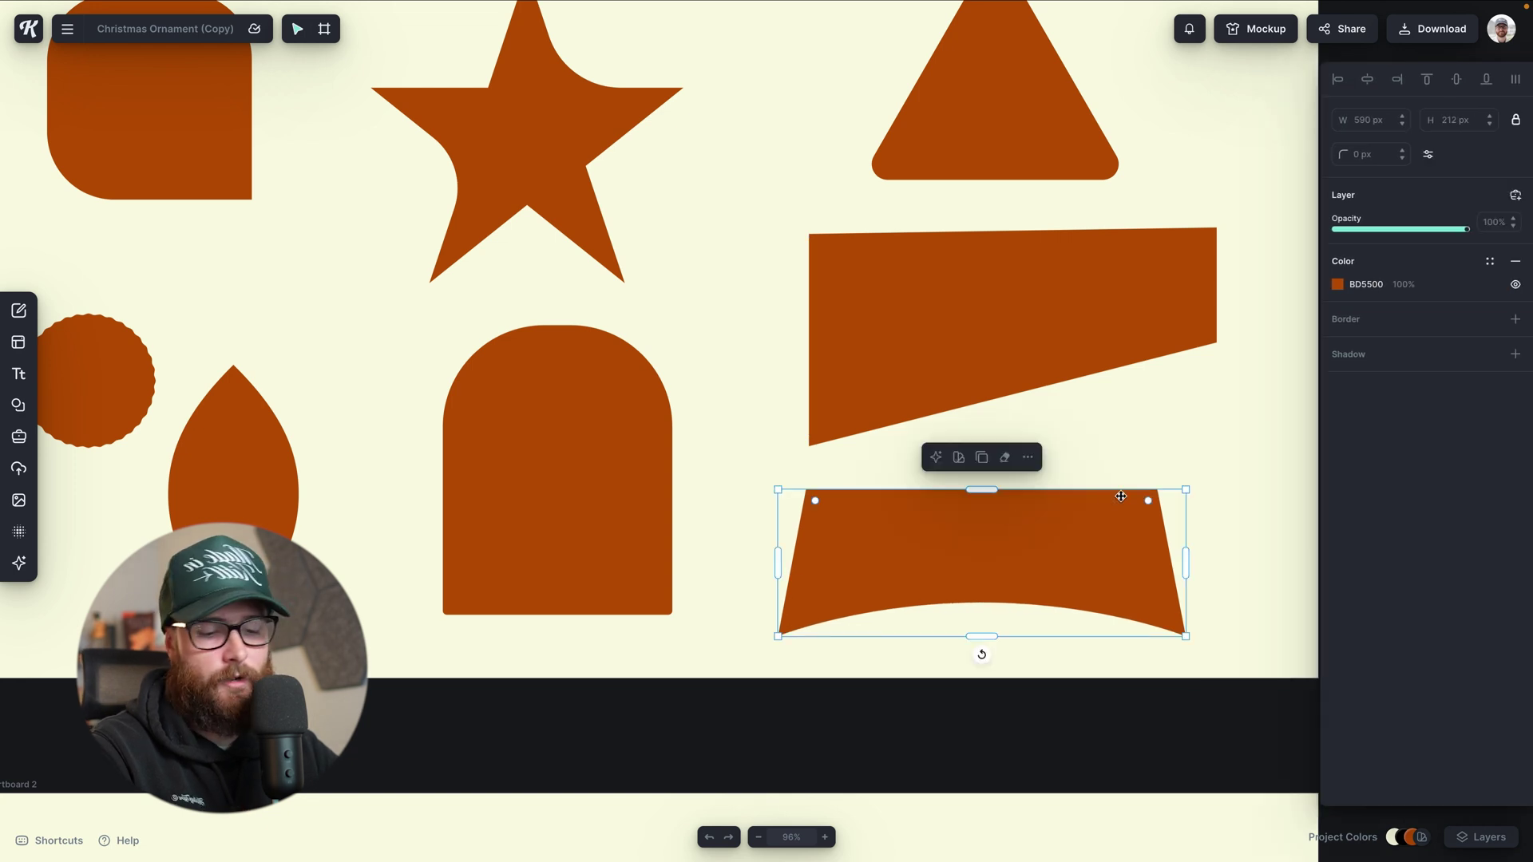
drag(1187, 489, 1220, 470)
drag(1026, 366, 1027, 359)
click(1020, 543)
- Round the lower trapezoid's top corners with its corner-radius handle
scroll(1021, 544, right, 5)
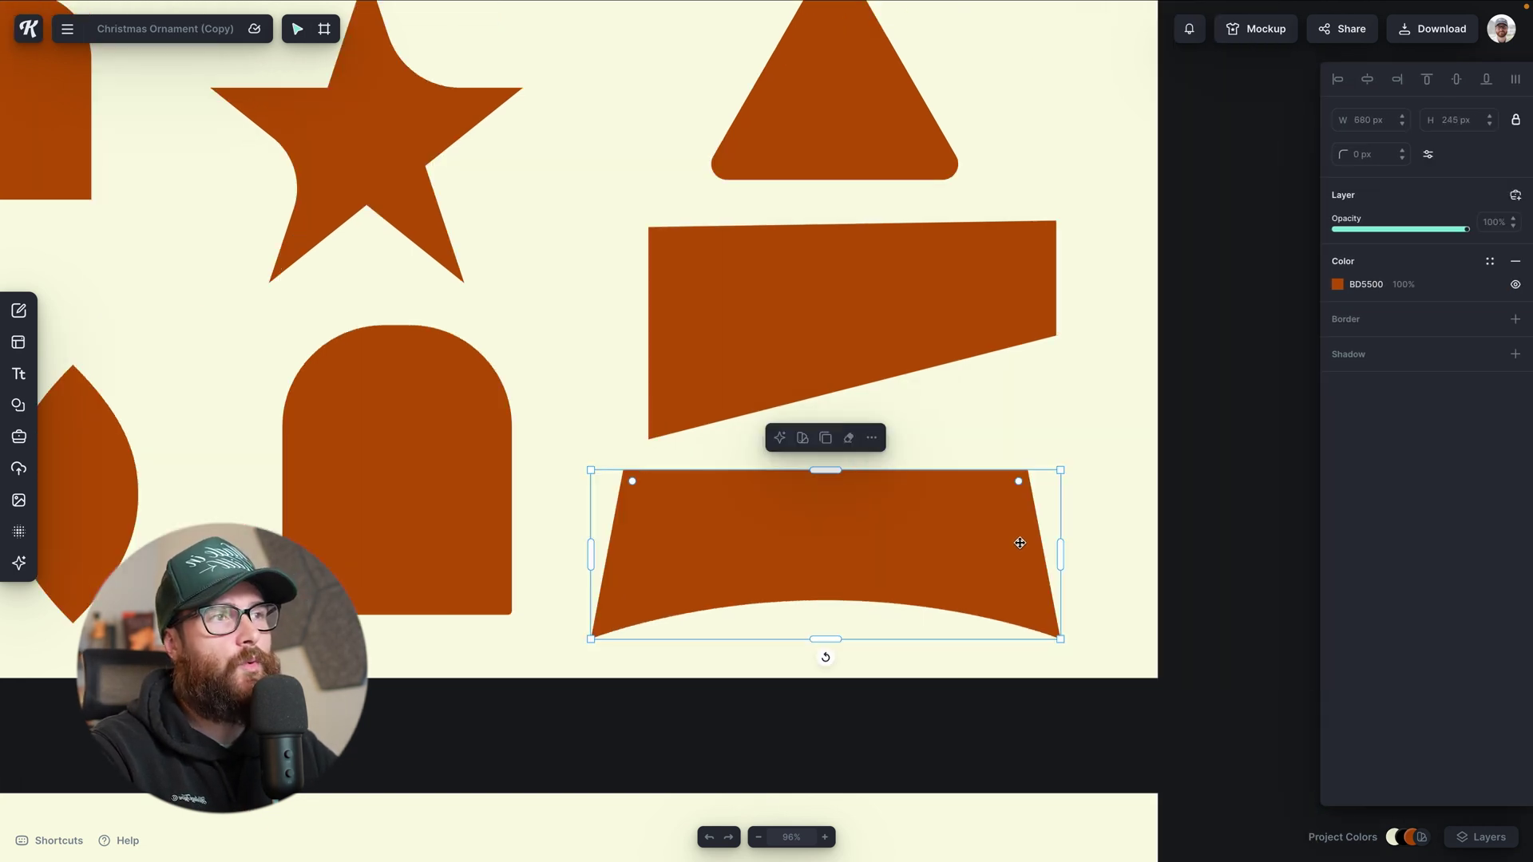
scroll(1020, 544, down, 1)
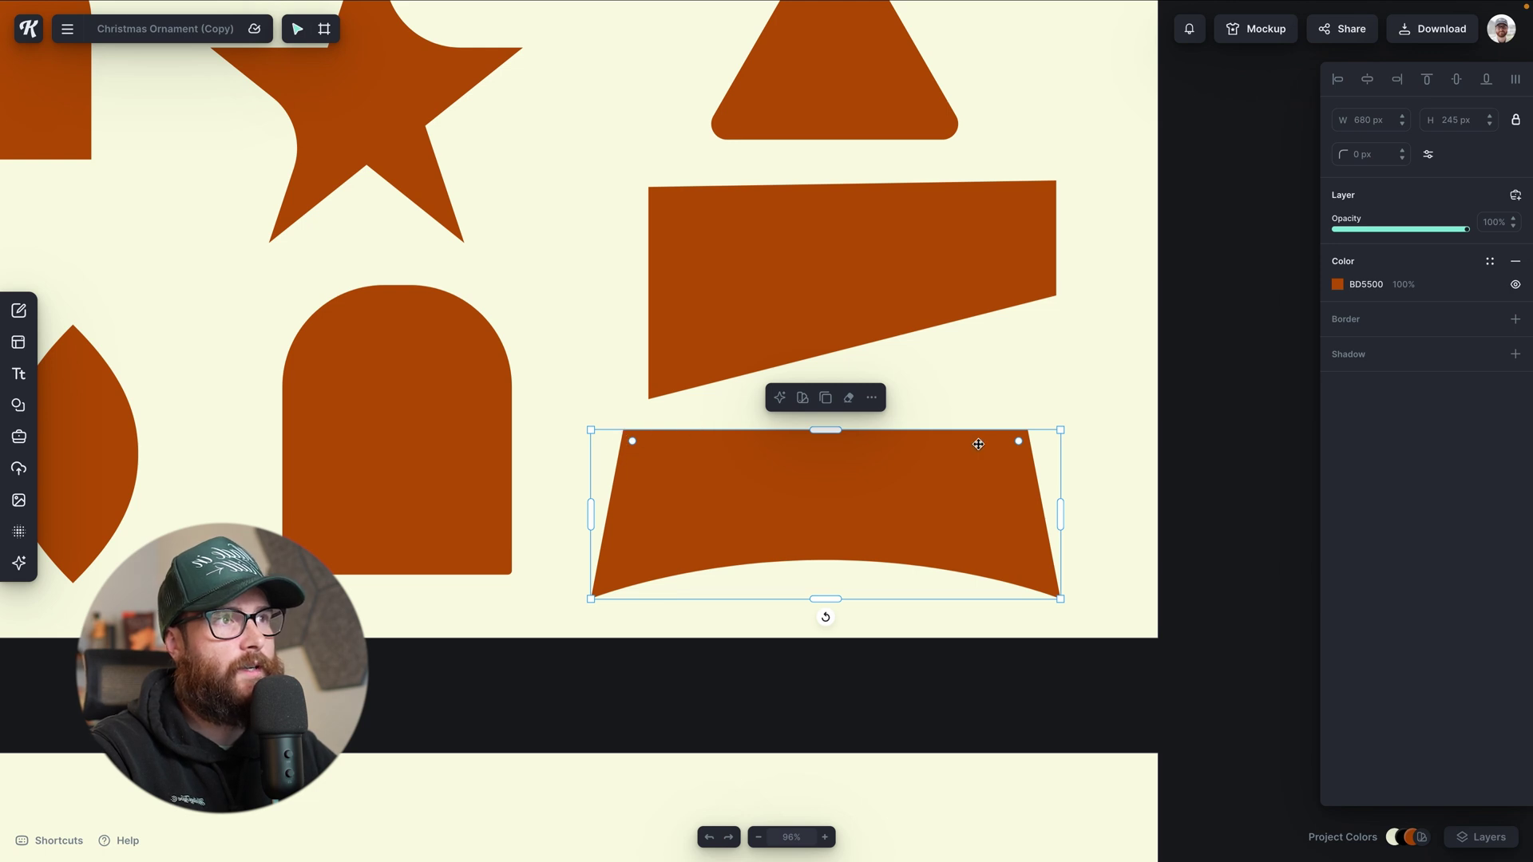
mouse_move(637, 448)
mouse_down()
mouse_move(647, 466)
mouse_move(630, 444)
mouse_move(615, 454)
mouse_up()
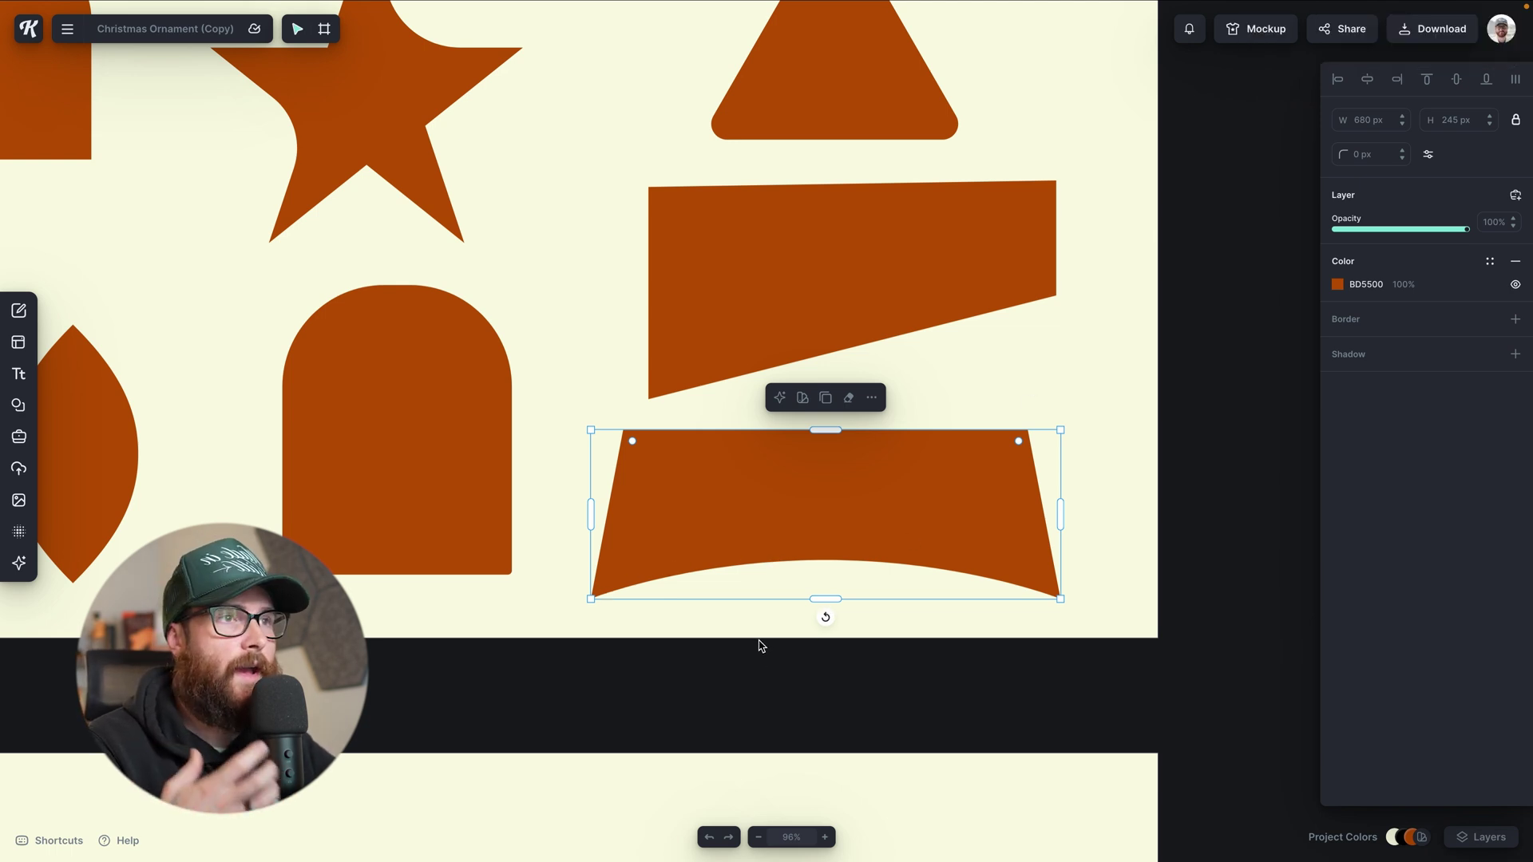
scroll(761, 641, left, 3)
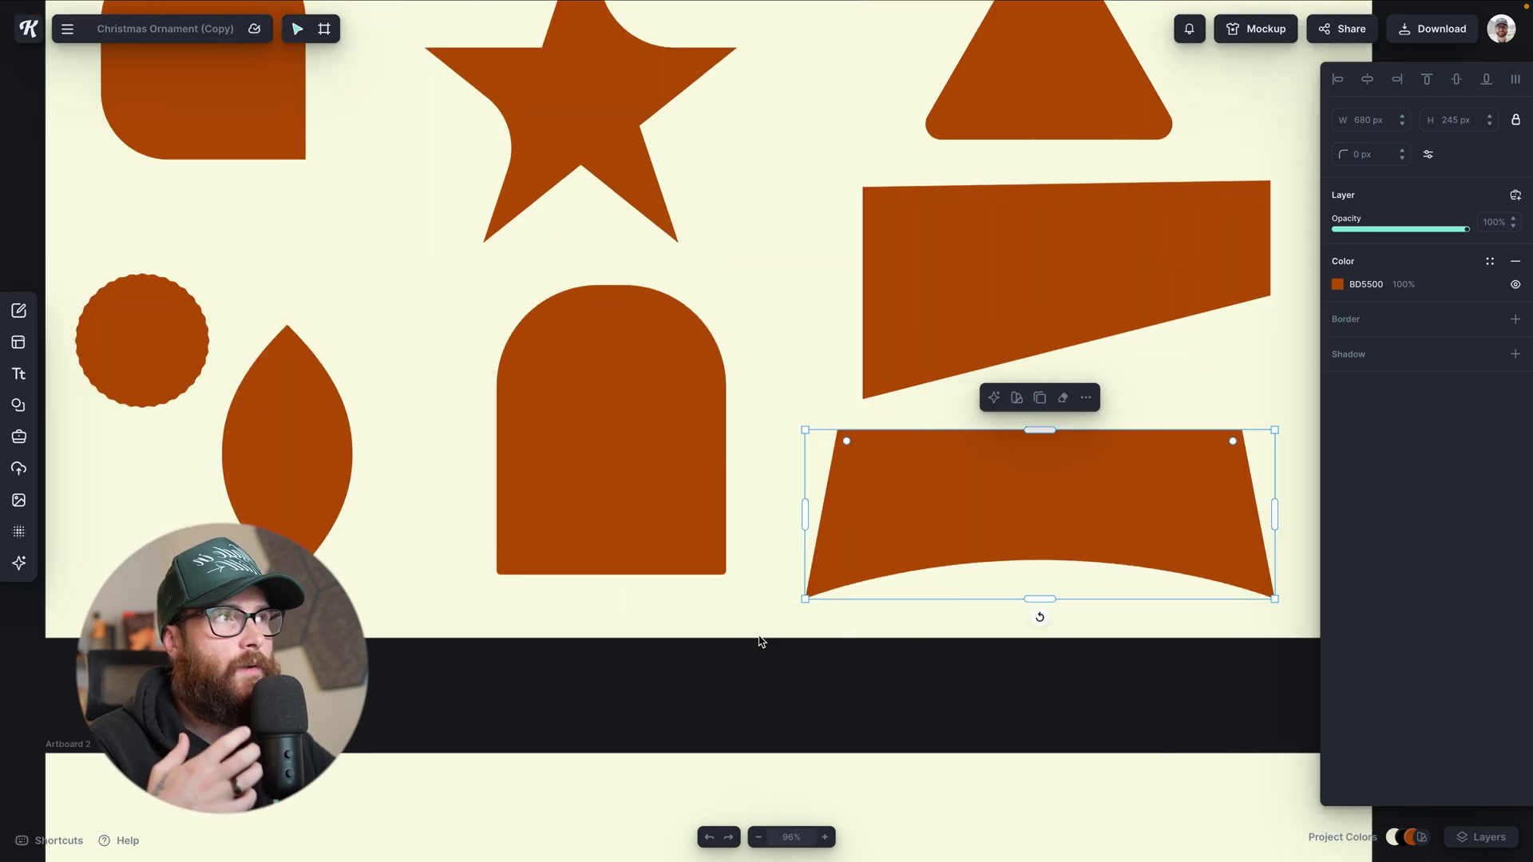
scroll(761, 641, left, 3)
scroll(760, 640, up, 1)
click(488, 494)
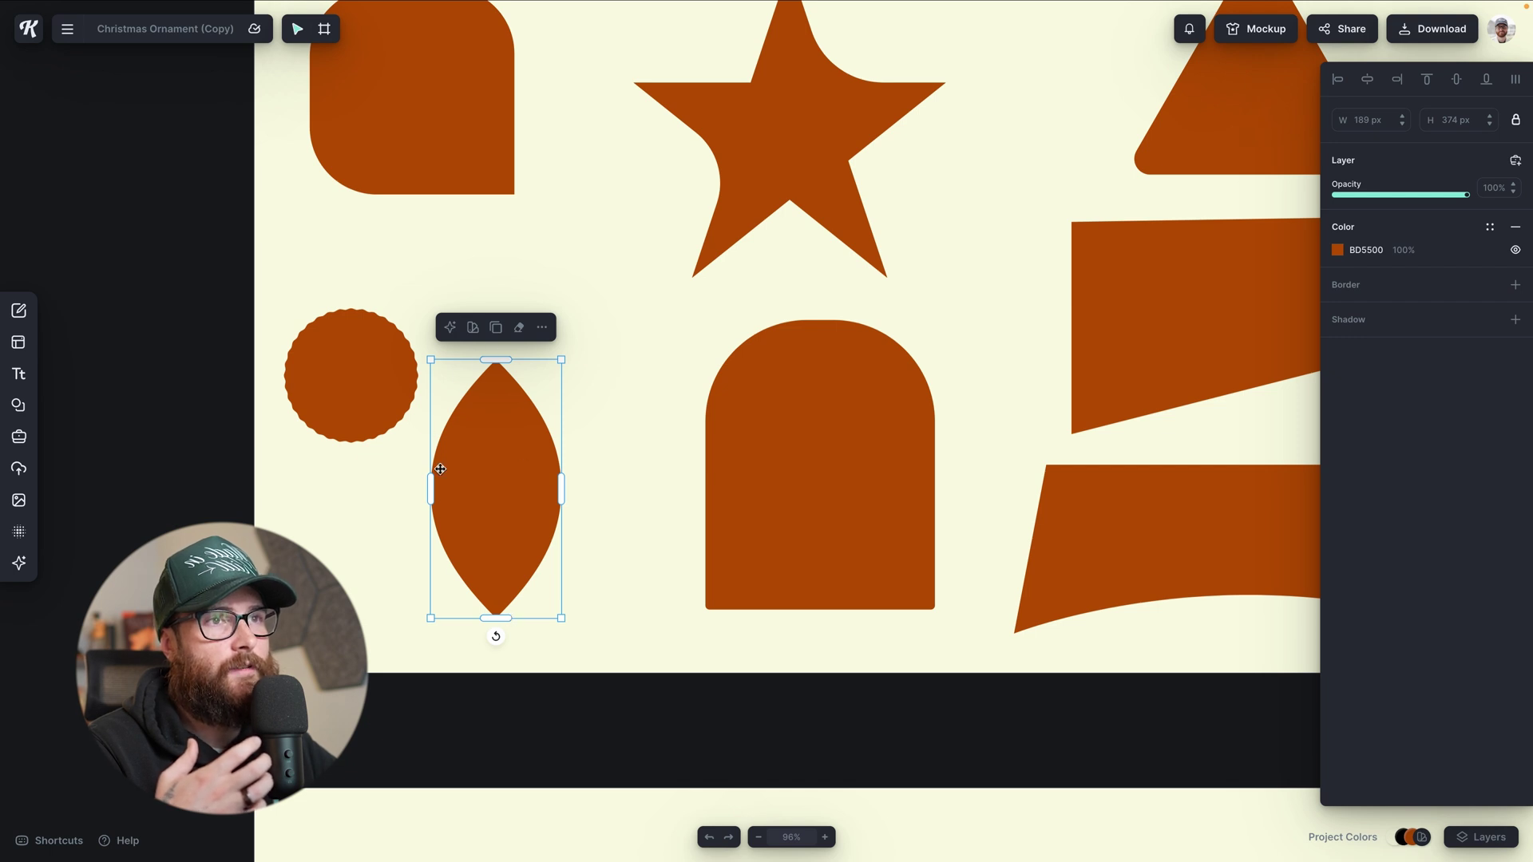
click(627, 433)
click(500, 479)
click(373, 406)
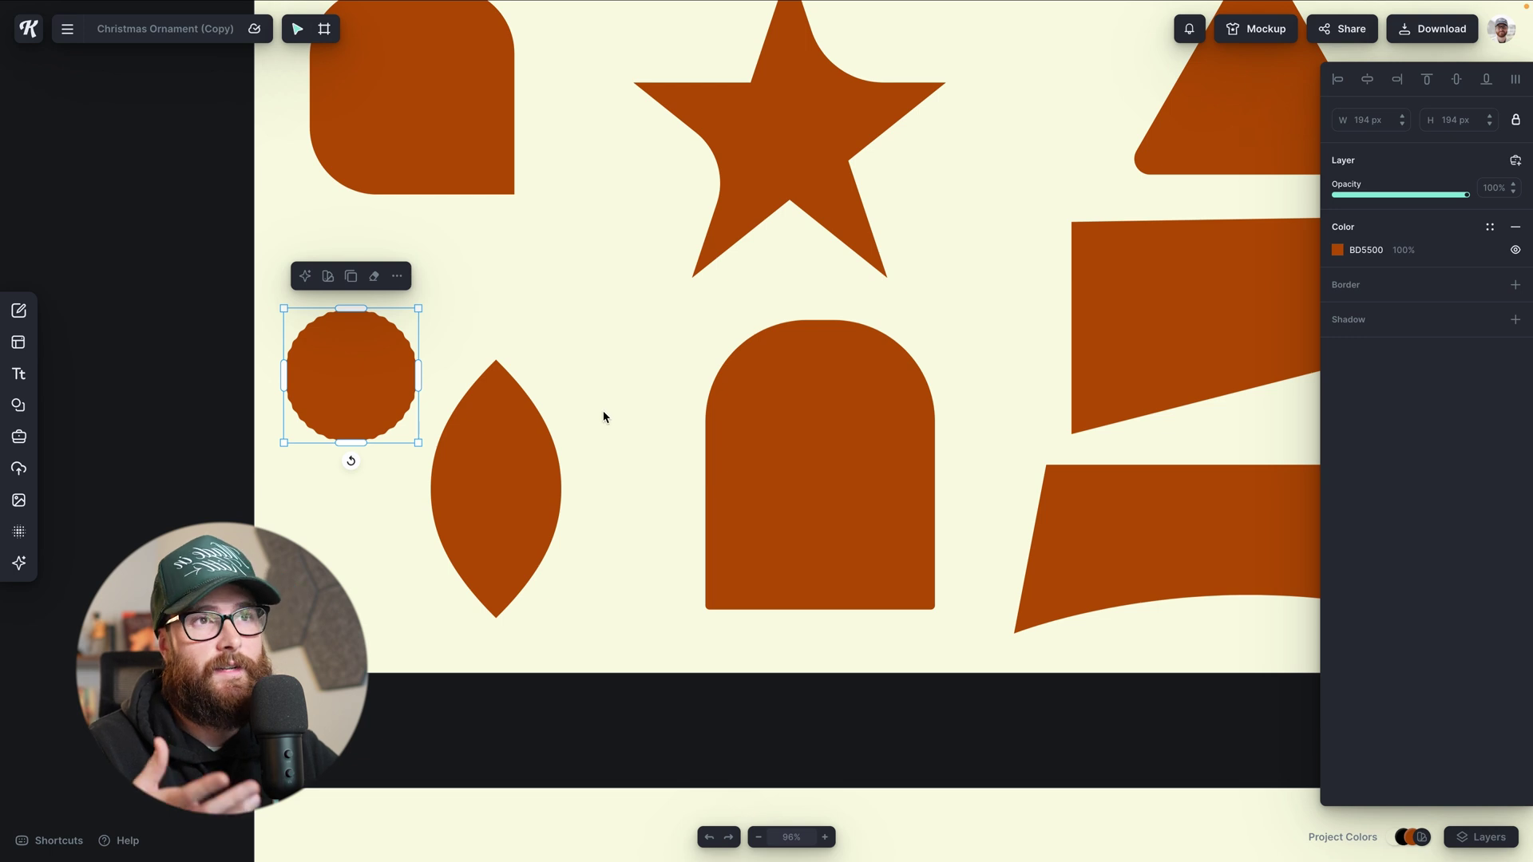
scroll(603, 417, down, 1)
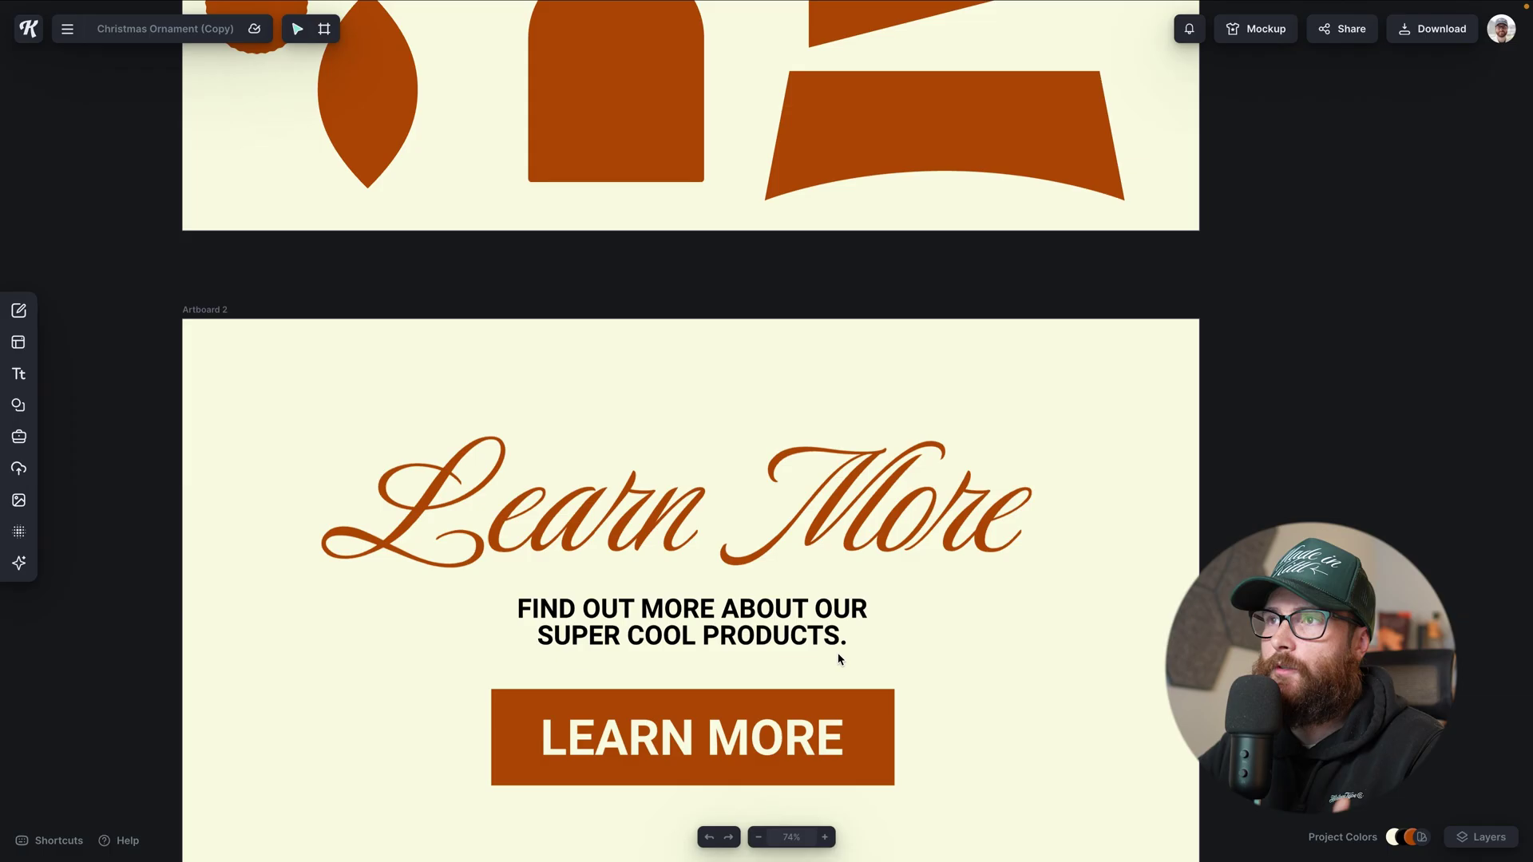
- Bring Artboard 2 into view and select its square-cornered LEARN MORE button
scroll(840, 659, down, 3)
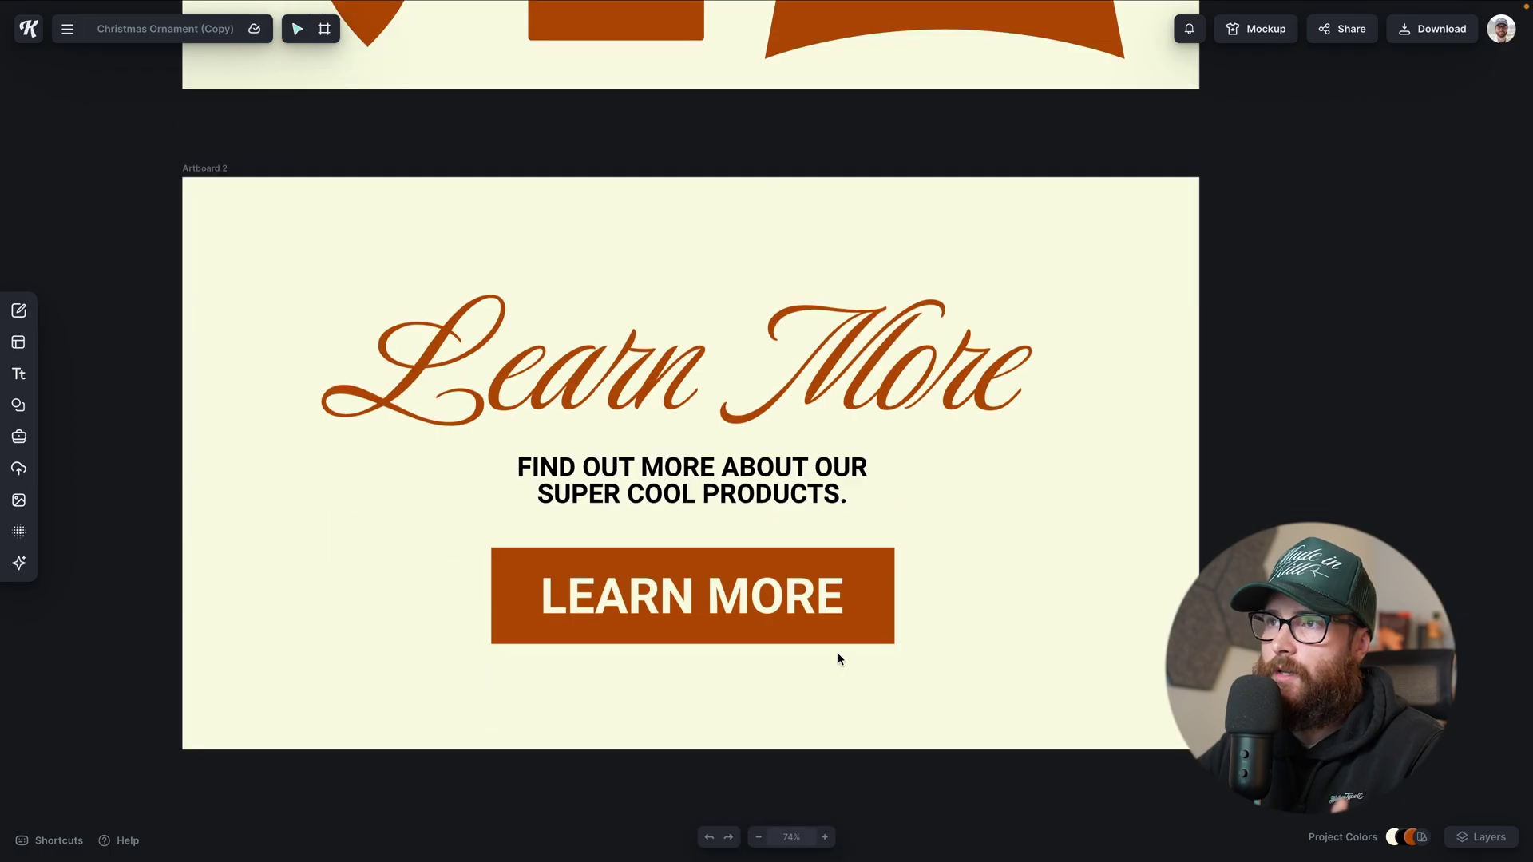
scroll(839, 659, up, 1)
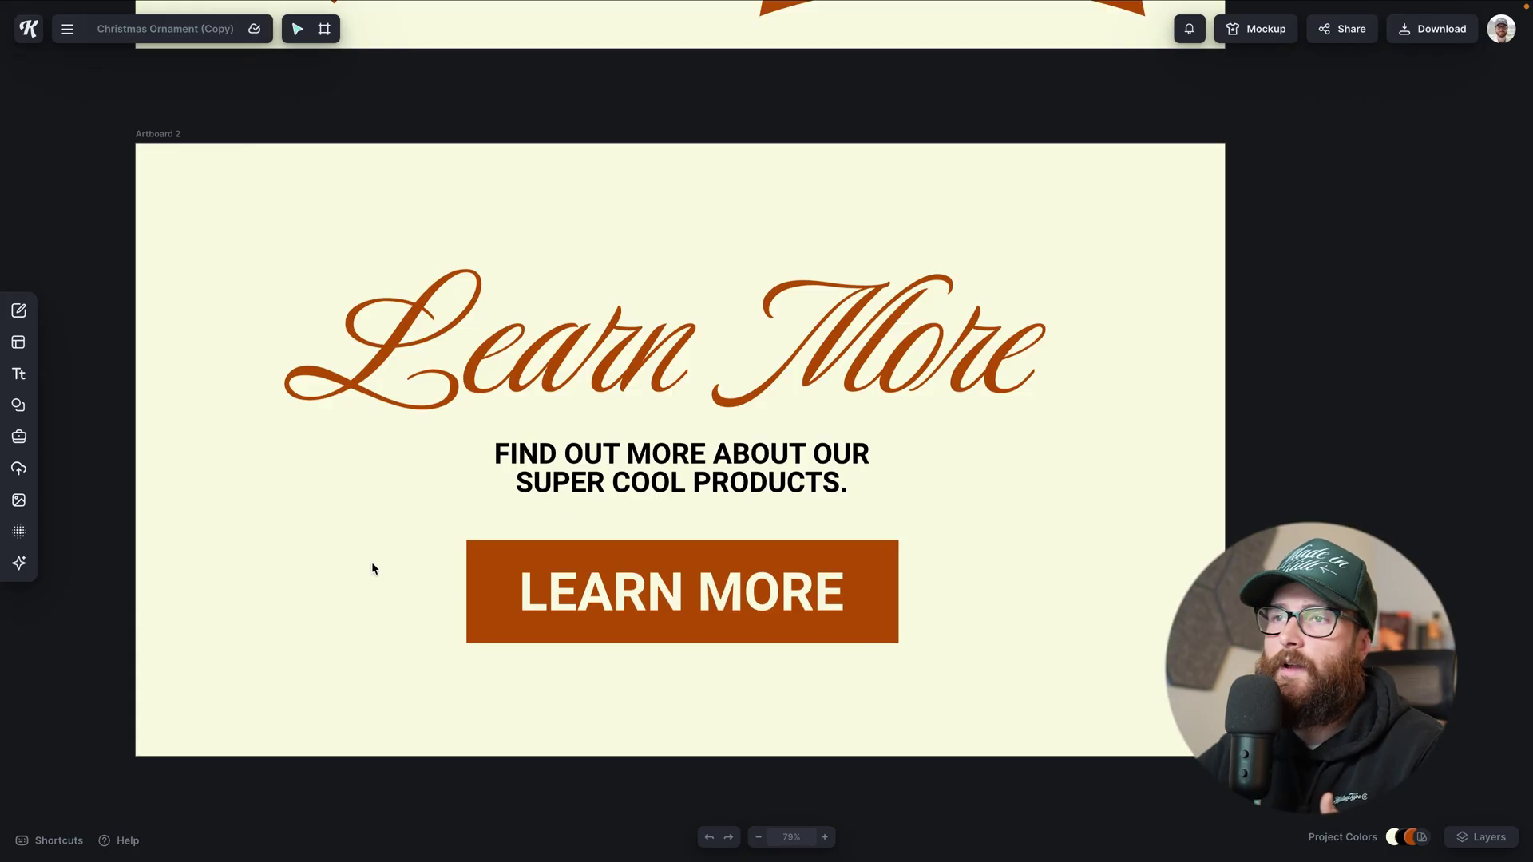
drag(353, 557, 970, 648)
click(970, 649)
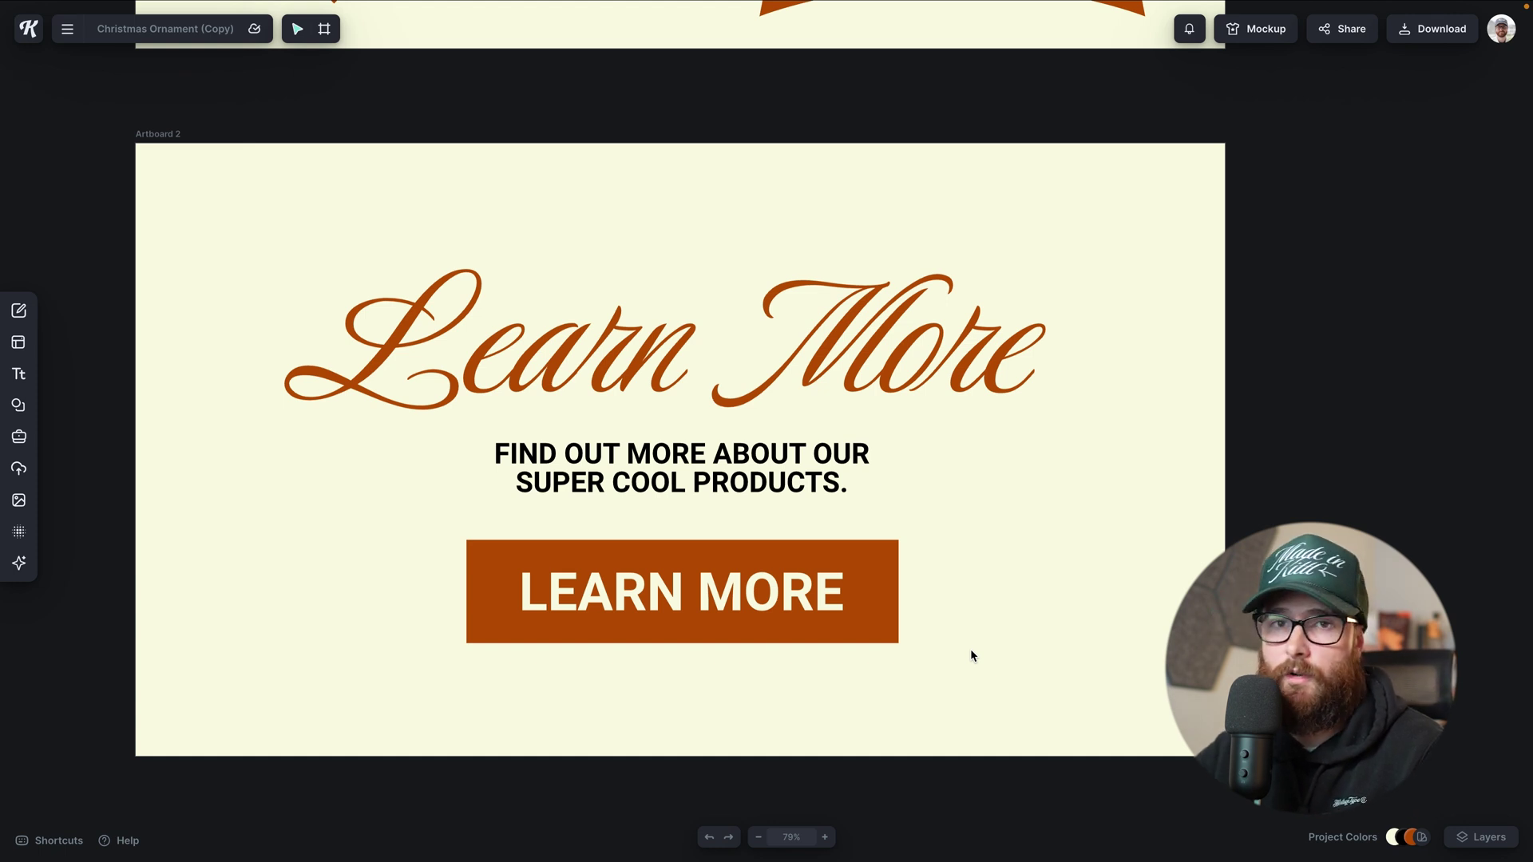
click(889, 629)
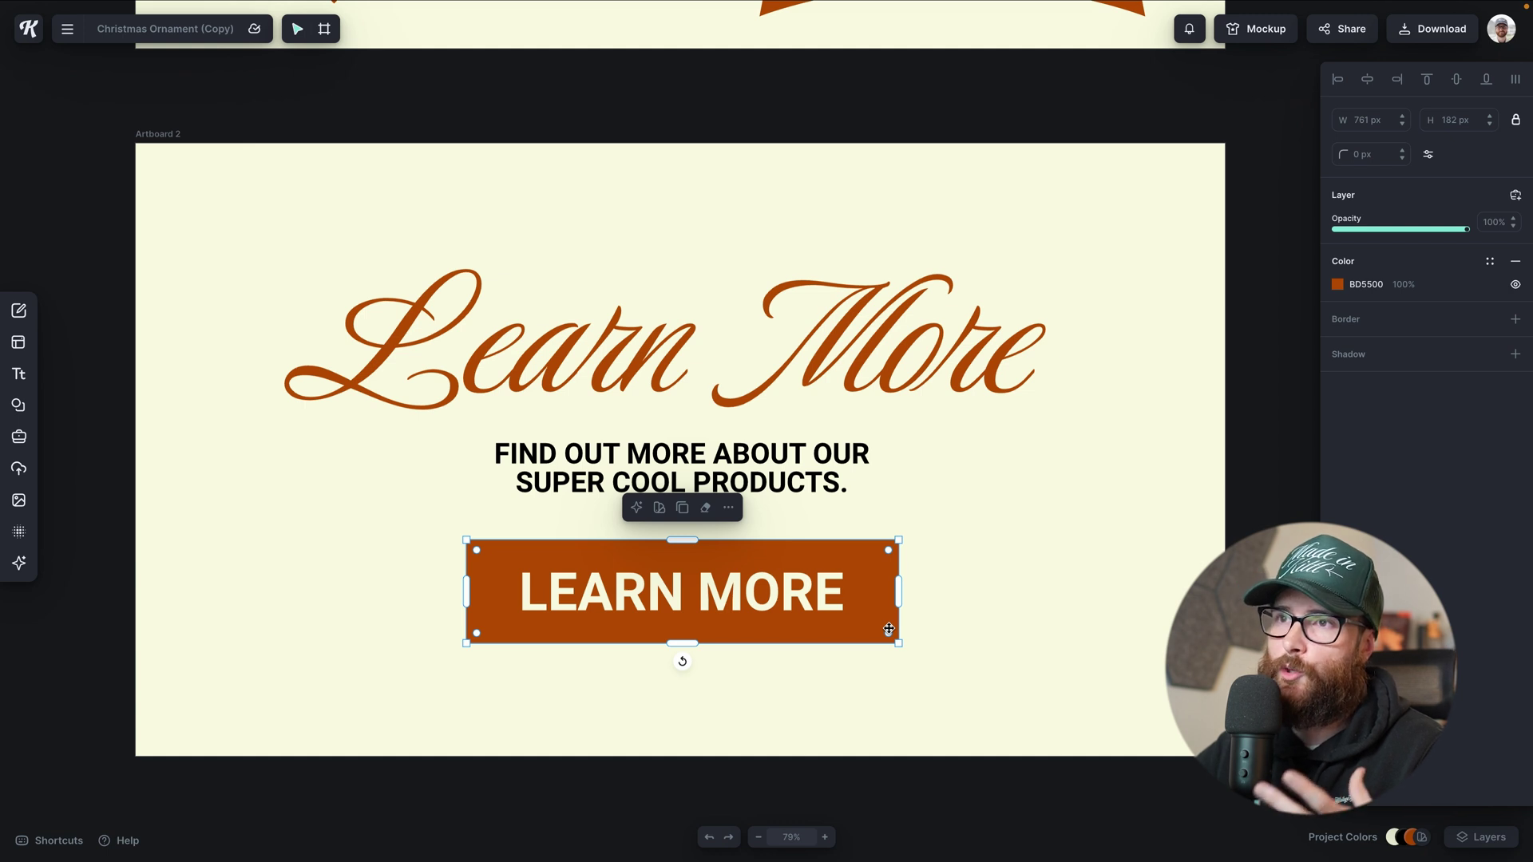
- Round the LEARN MORE button's corners to 35 px, then to about 84 for a pill
drag(888, 555, 880, 563)
click(962, 625)
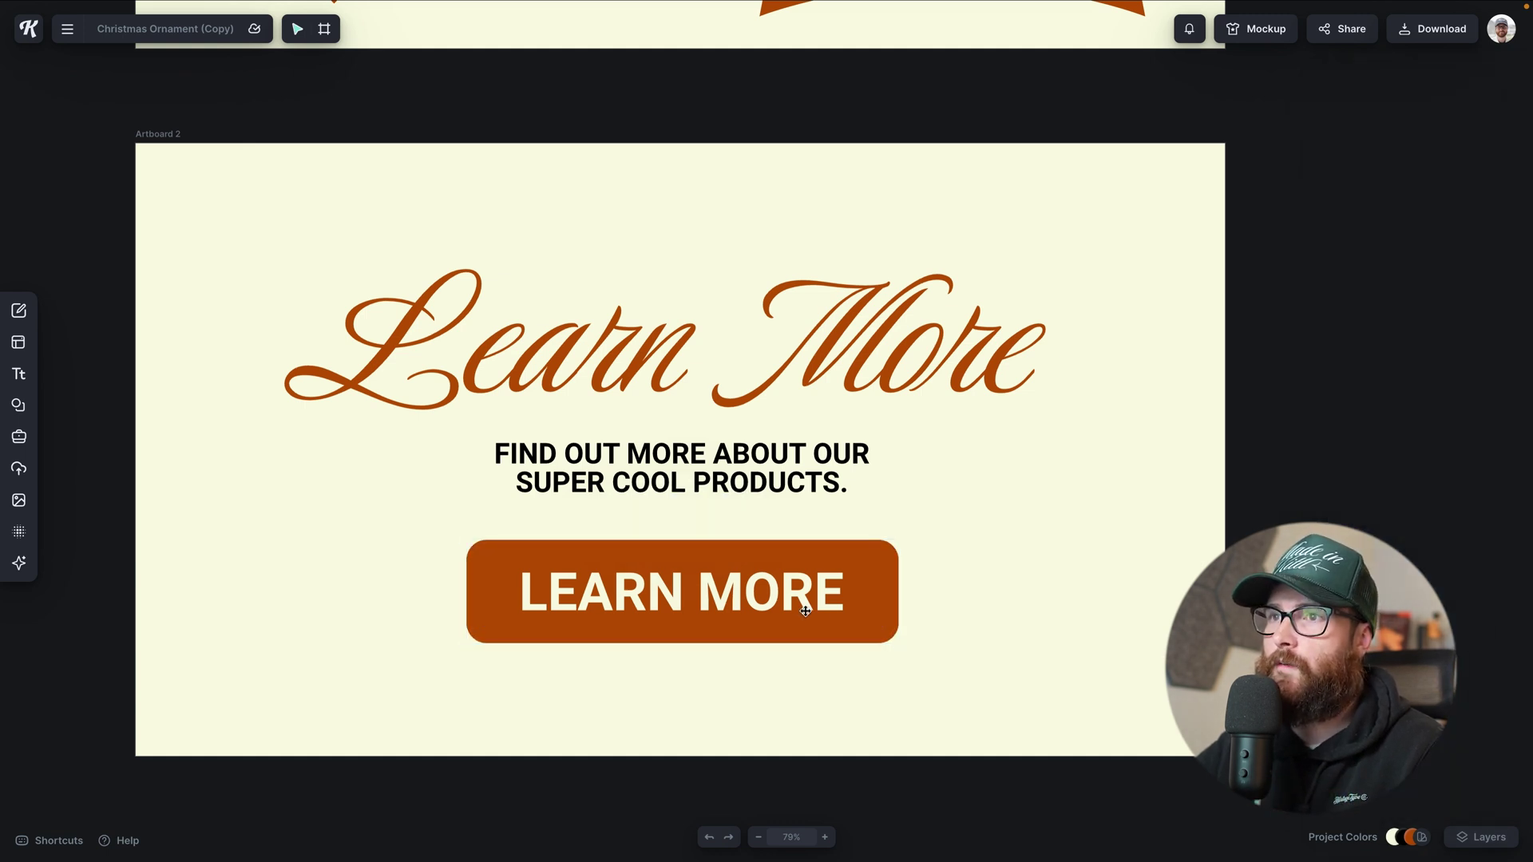
click(866, 595)
drag(877, 565, 833, 576)
click(793, 658)
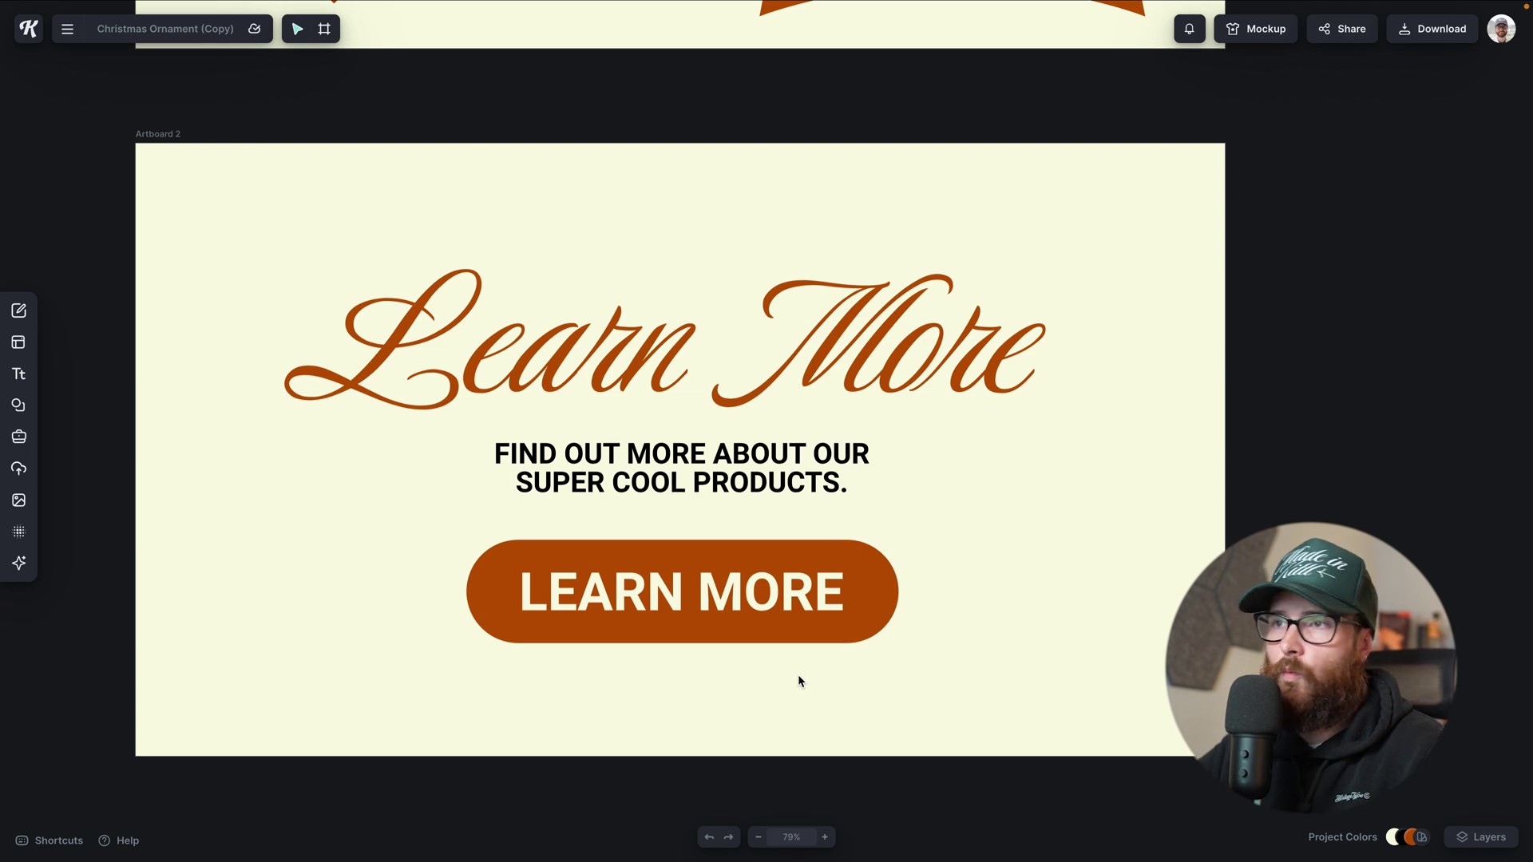
scroll(798, 676, up, 1)
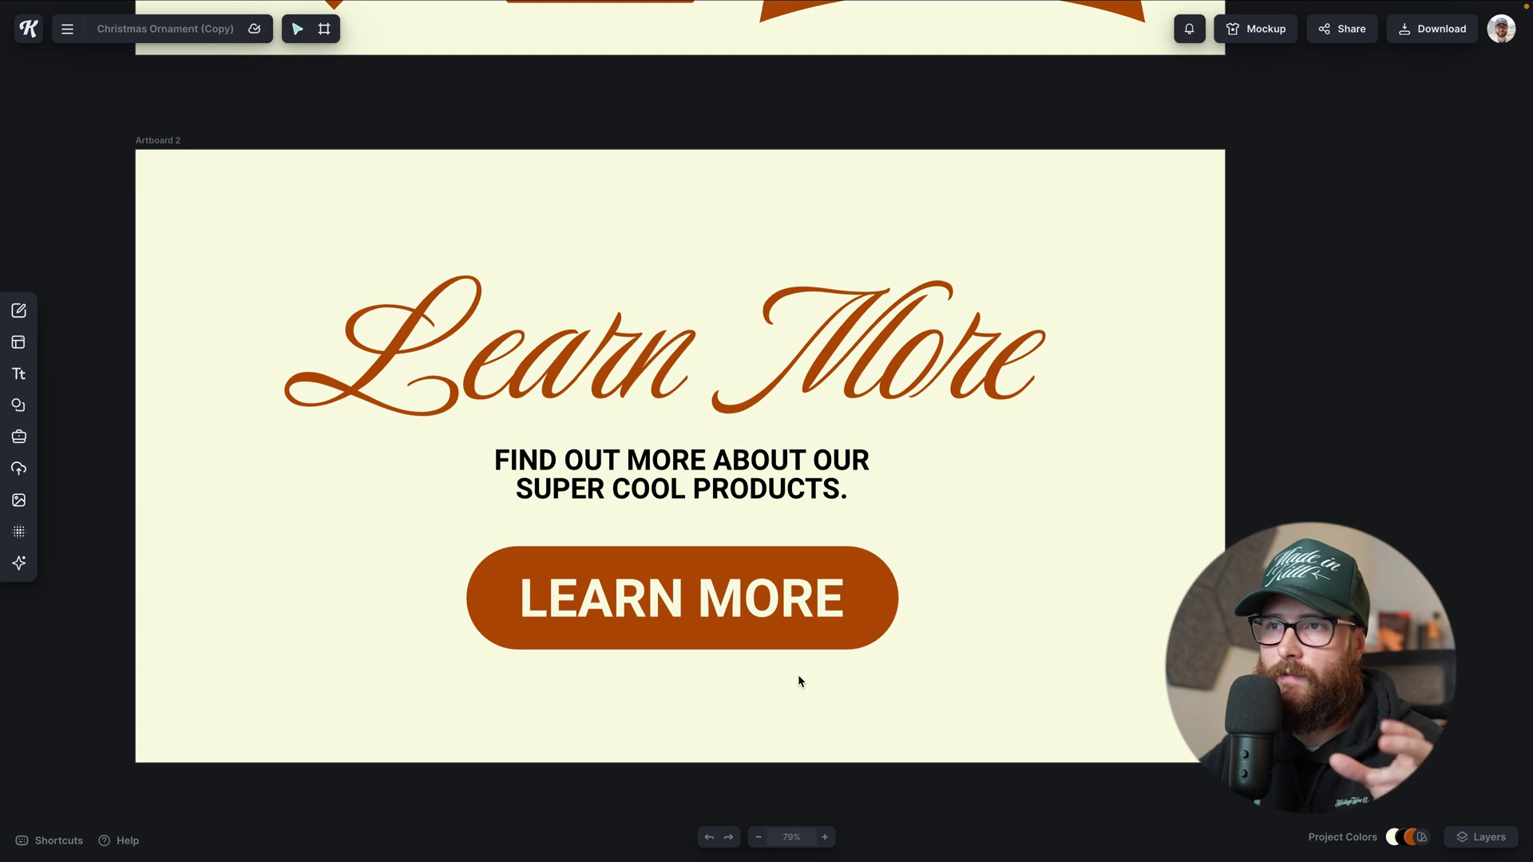
- Give the LEARN MORE button a black border of weight 6.50
click(804, 633)
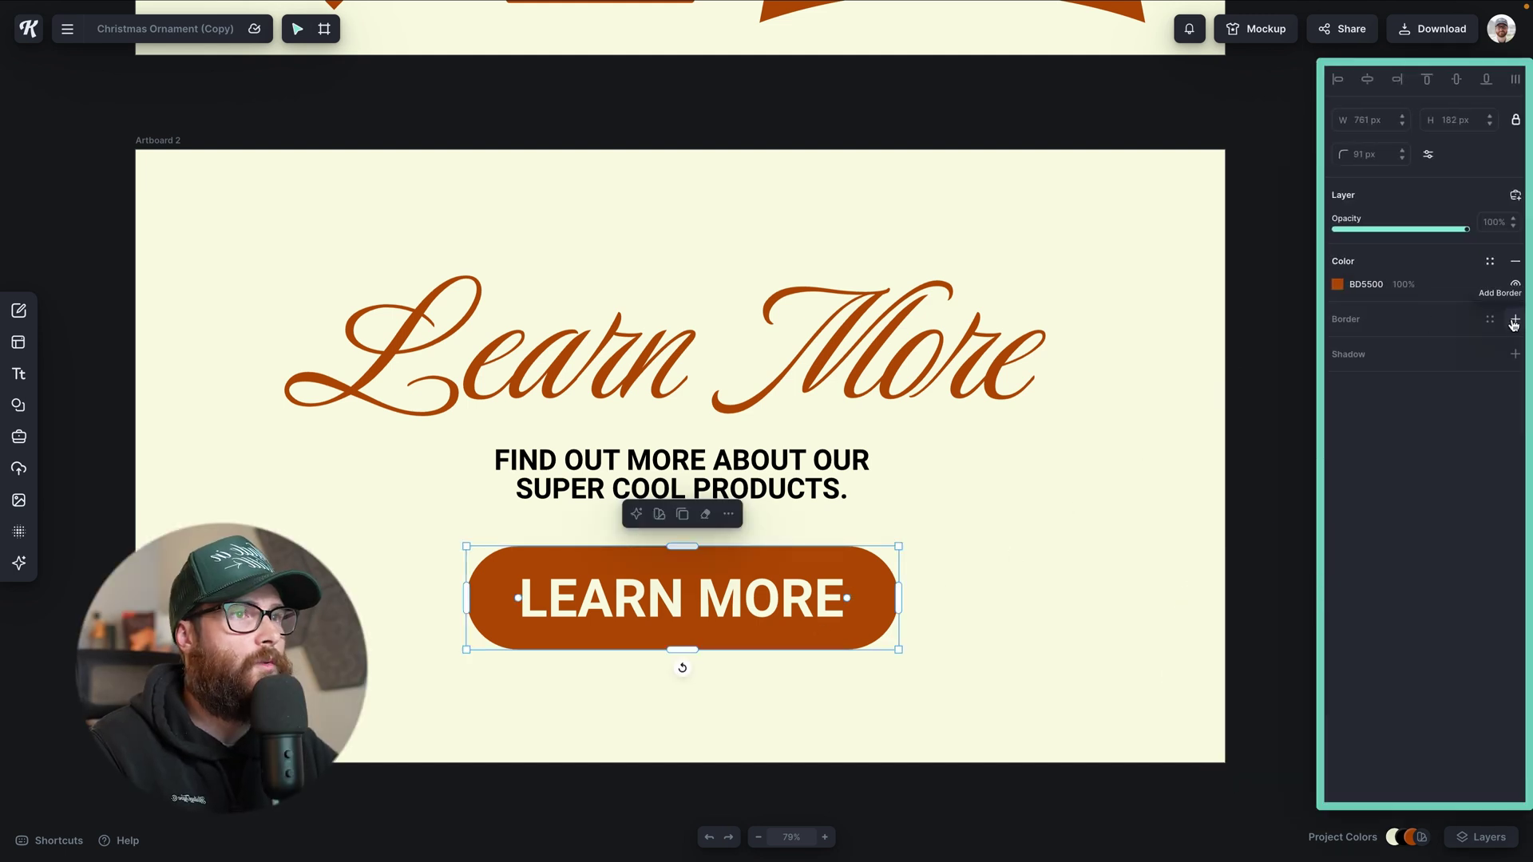
click(1490, 320)
drag(1342, 384, 1345, 382)
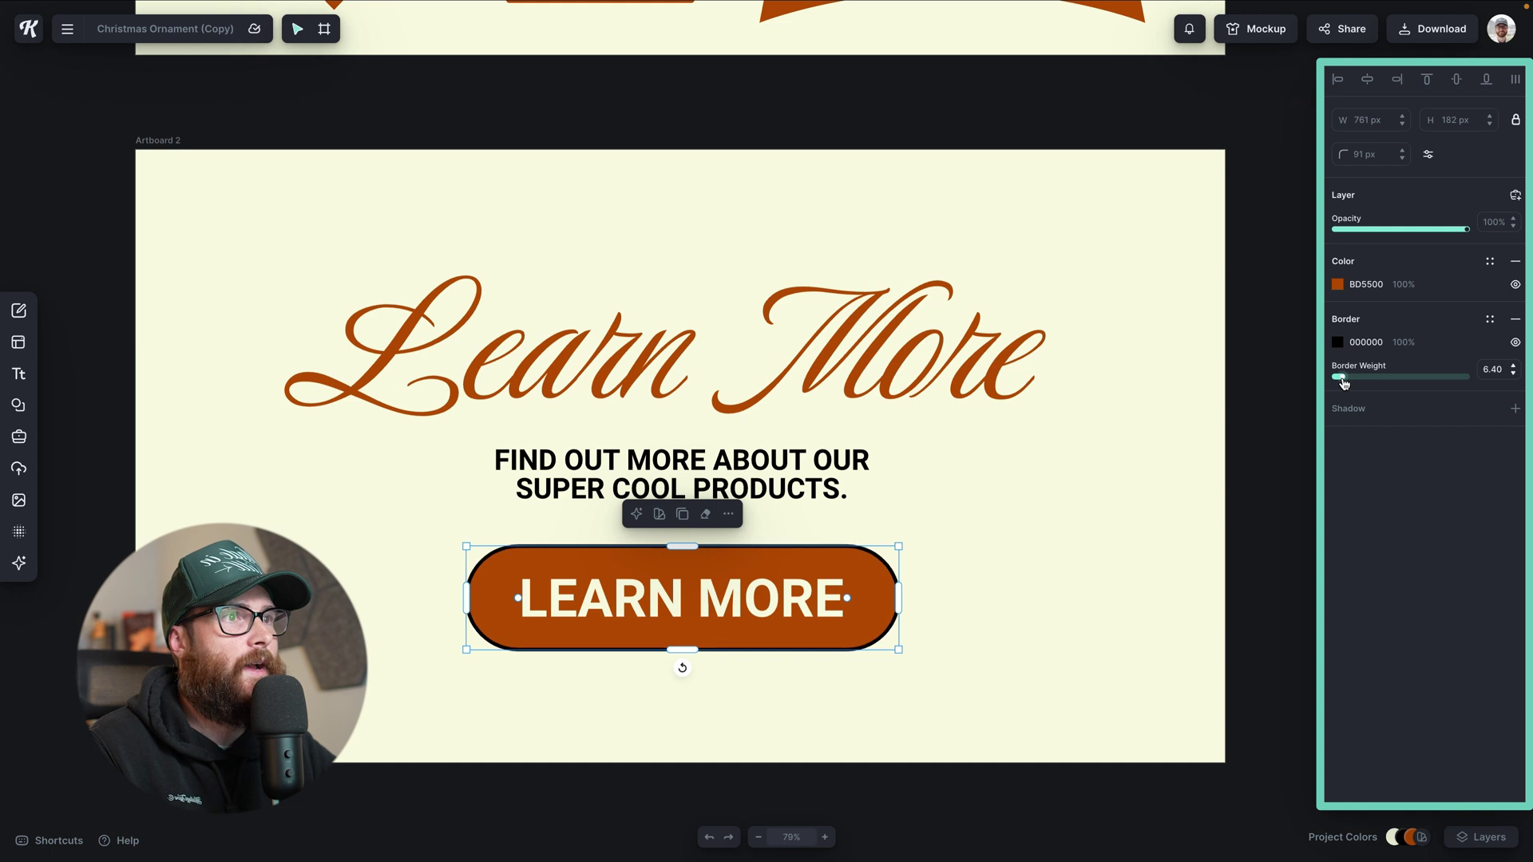
- Add a 21242A drop shadow with reduced offset and 61% opacity
click(1514, 408)
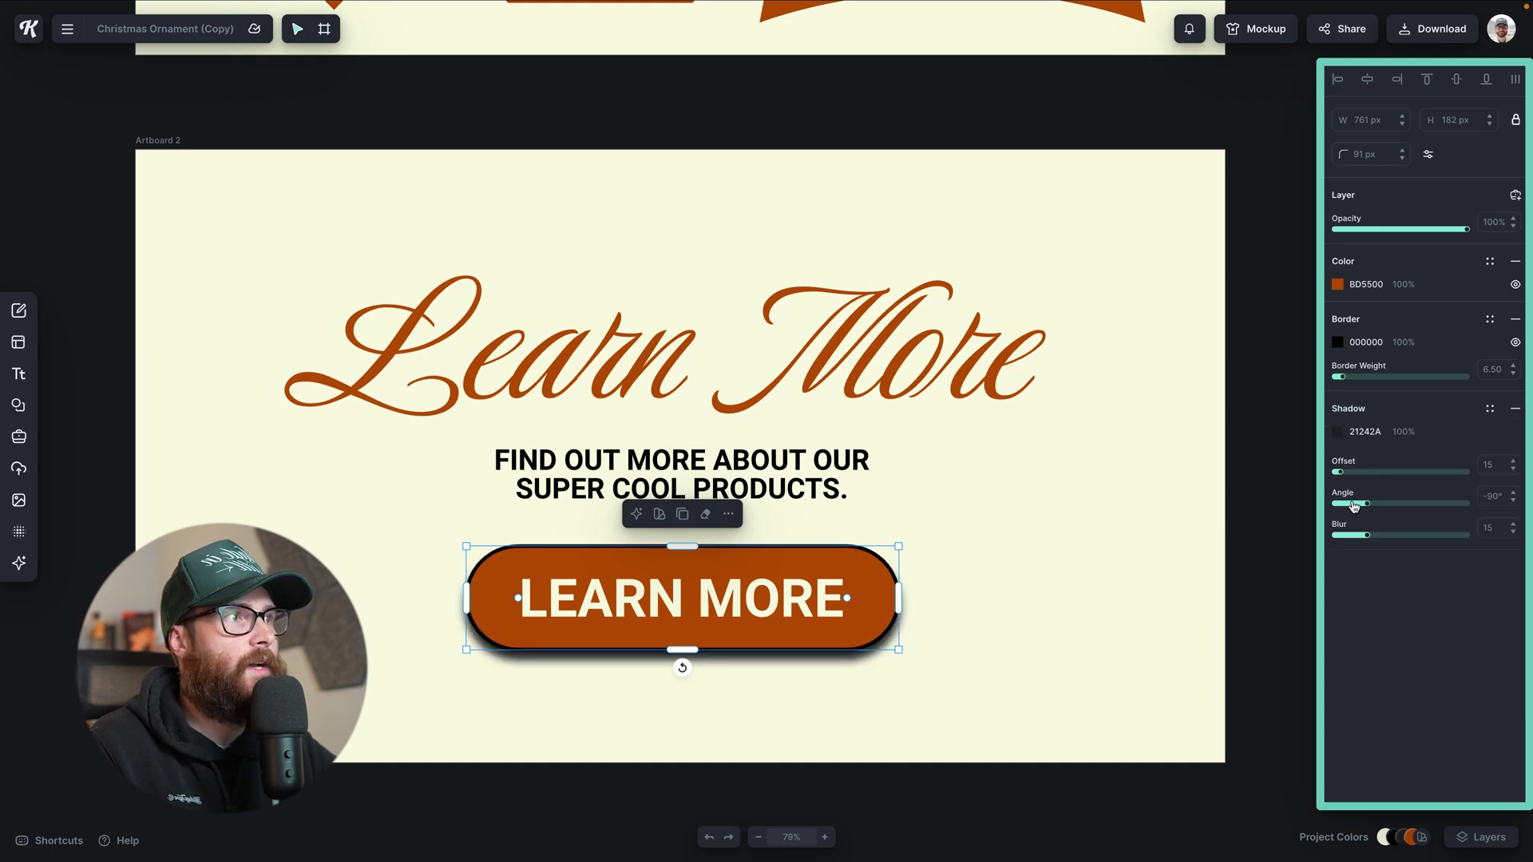
drag(1346, 474, 1336, 477)
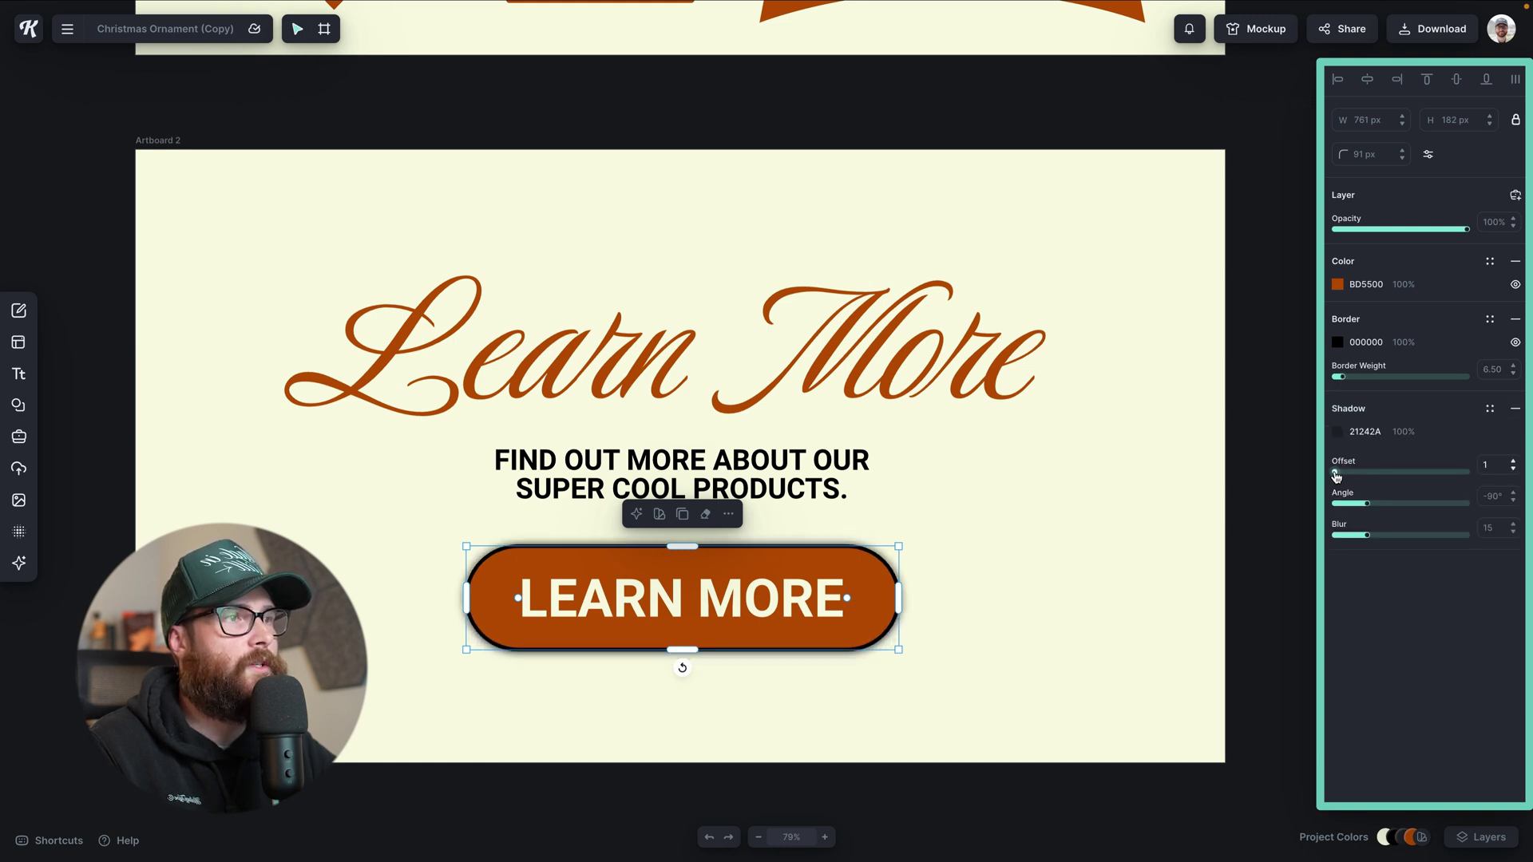
click(1337, 431)
drag(1261, 658, 1234, 658)
click(953, 689)
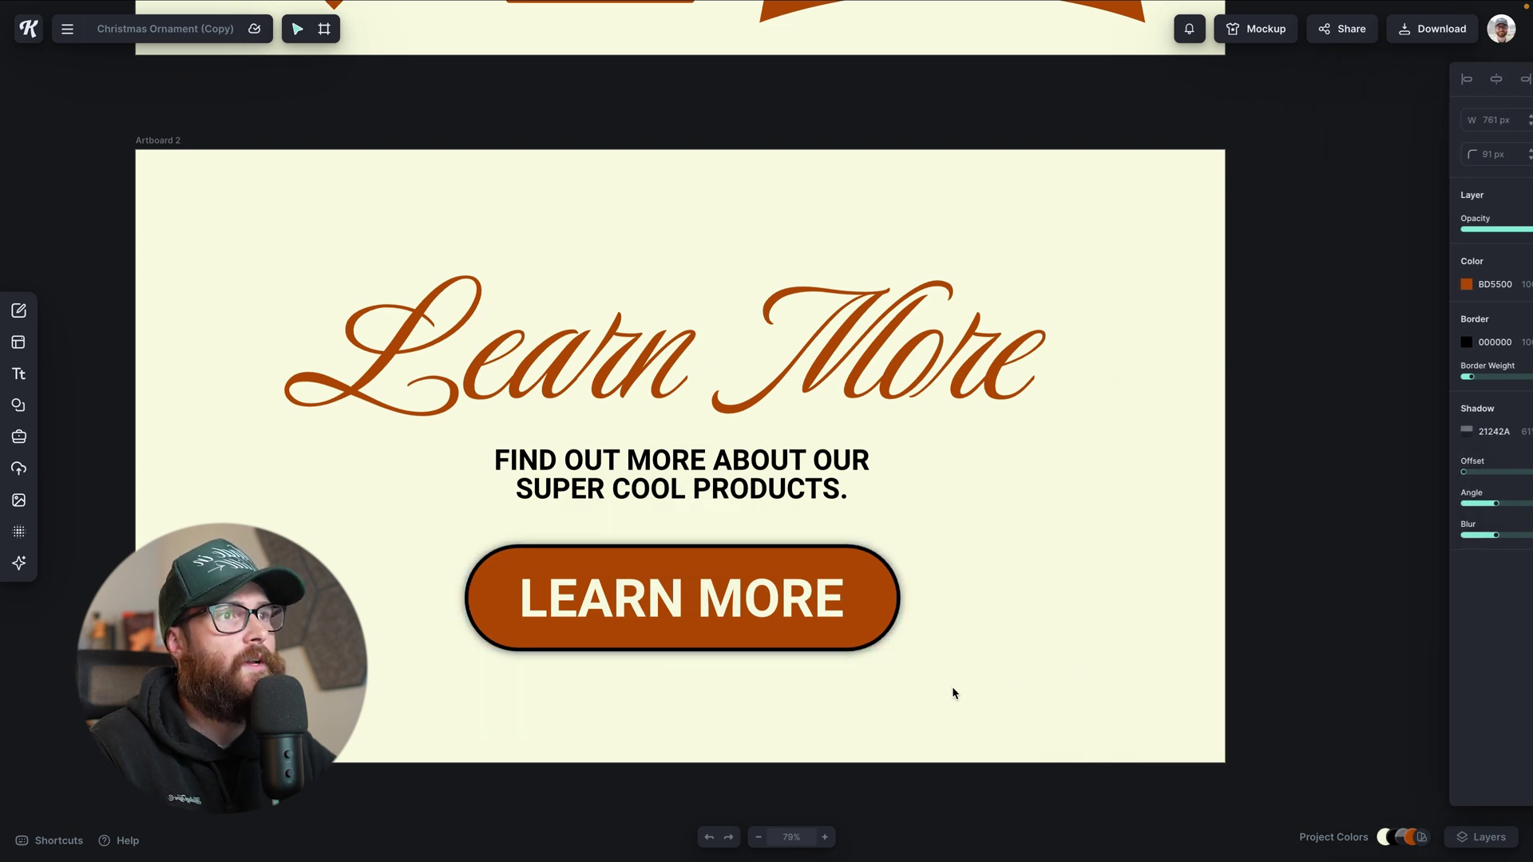
scroll(952, 691, up, 1)
click(878, 627)
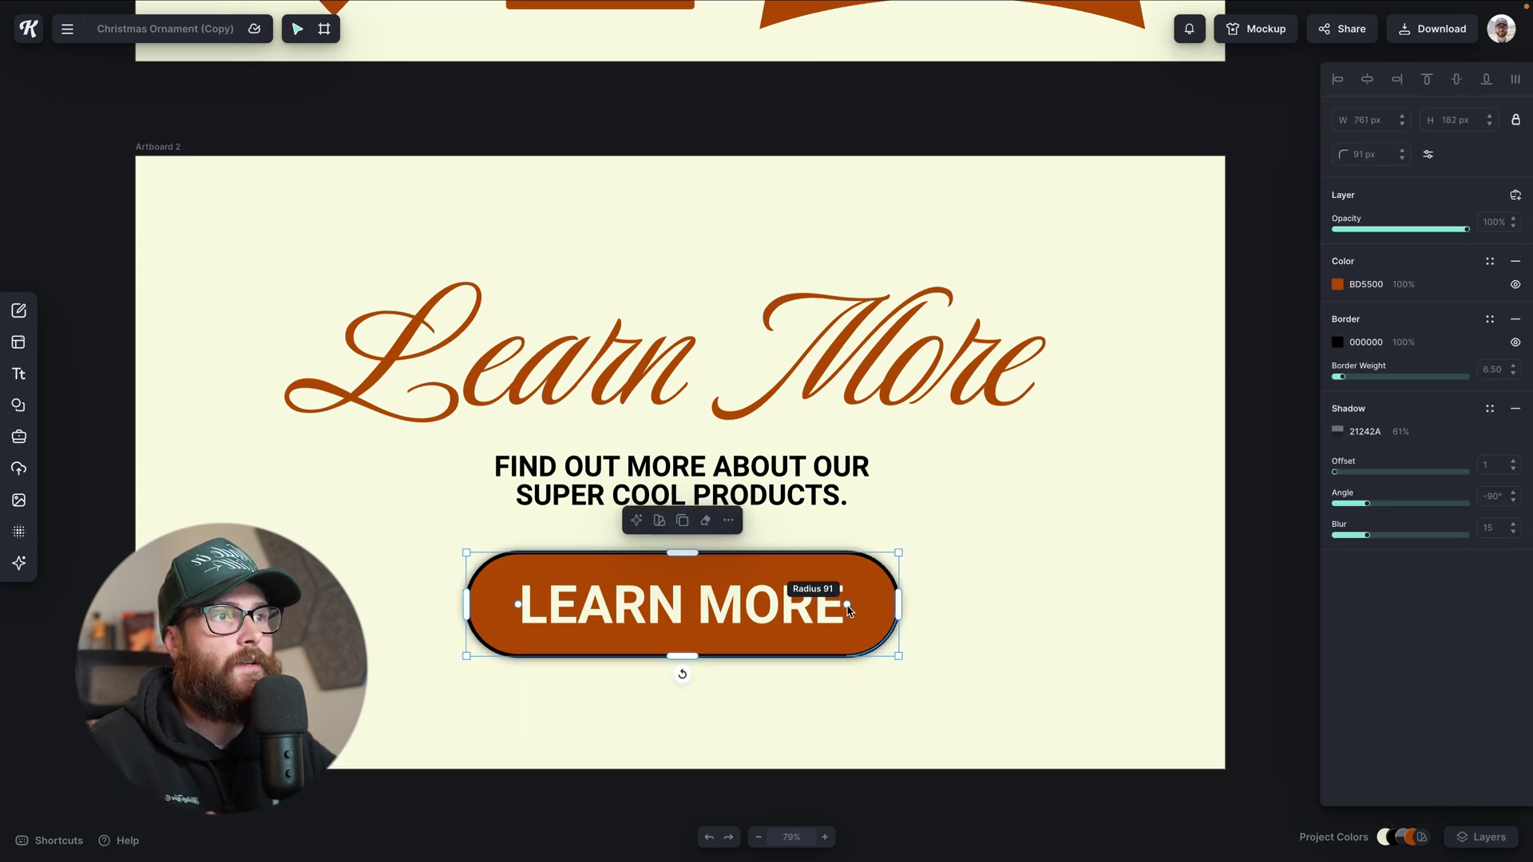